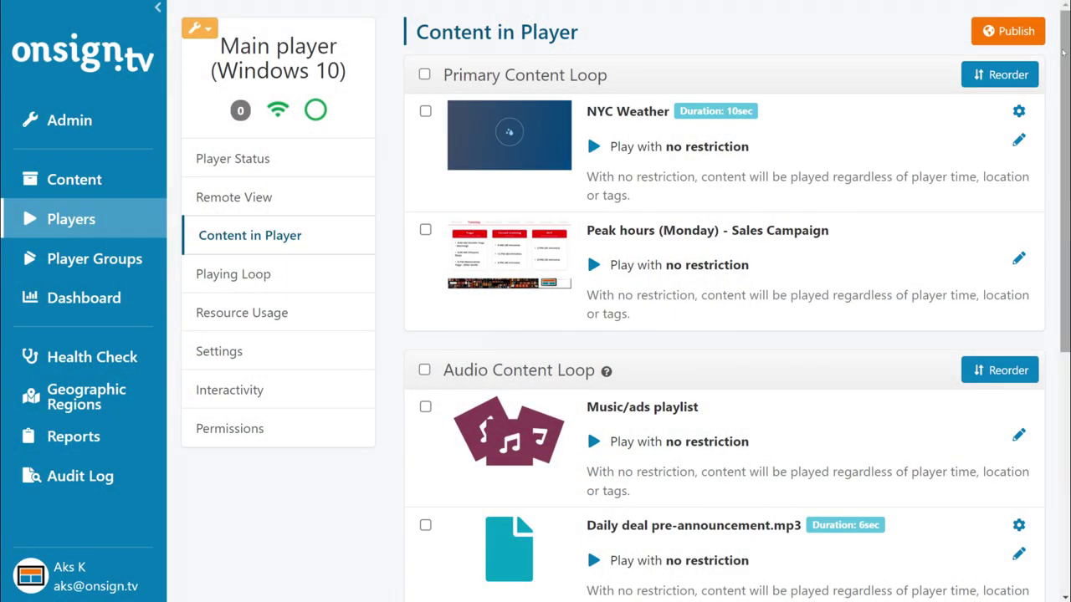
{"action": "left_click_drag", "start_coordinate": [1063, 52], "coordinate": [1063, 170]}
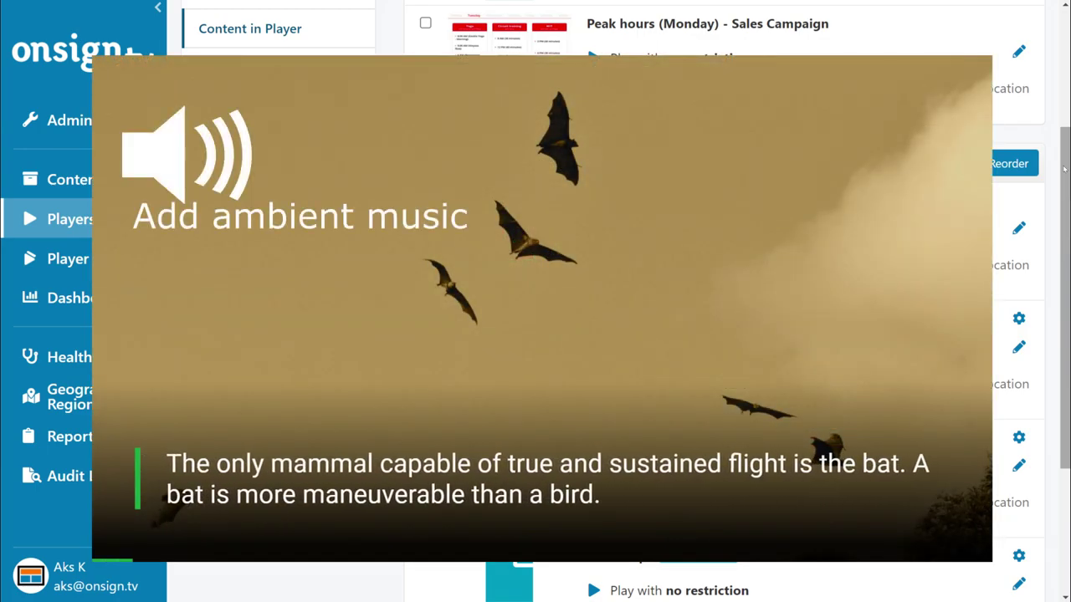
{"action": "scroll", "coordinate": [1064, 170], "scroll_direction": "down", "scroll_amount": 2}
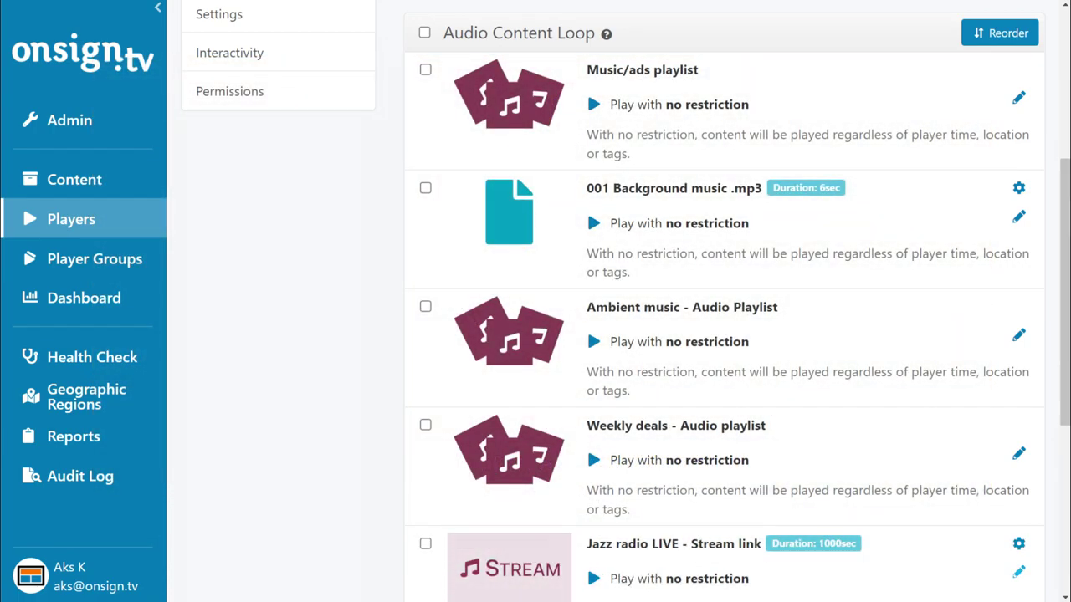
{"action": "scroll", "coordinate": [1064, 292], "scroll_direction": "down", "scroll_amount": 4}
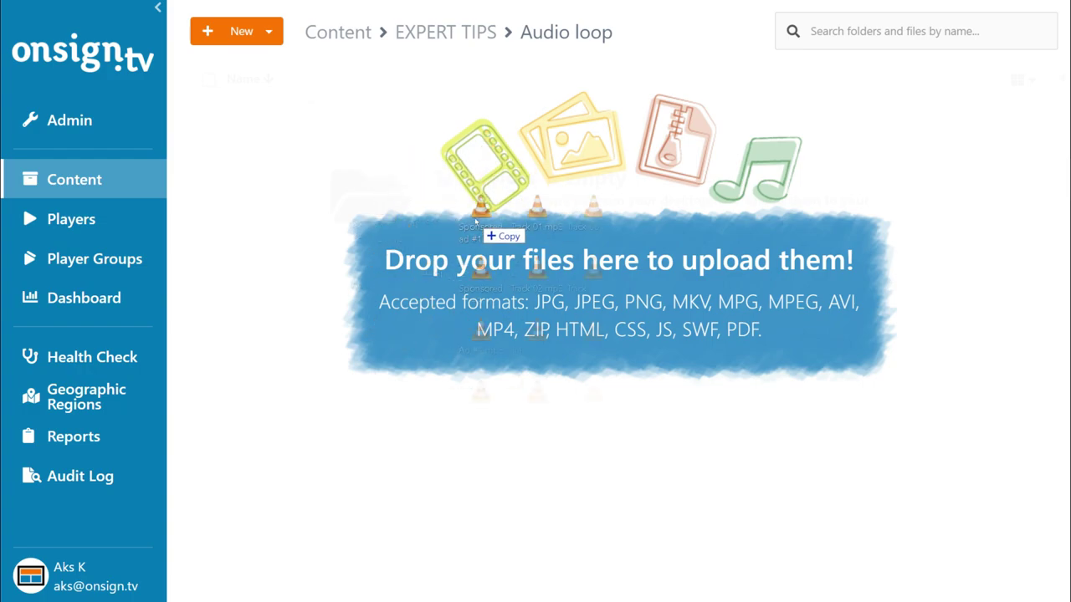
Upload the music tracks, ads and announcement MP3 files into the Audio loop folder and collapse the upload summary
{"action": "left_click_drag", "start_coordinate": [502, 234], "coordinate": [537, 282]}
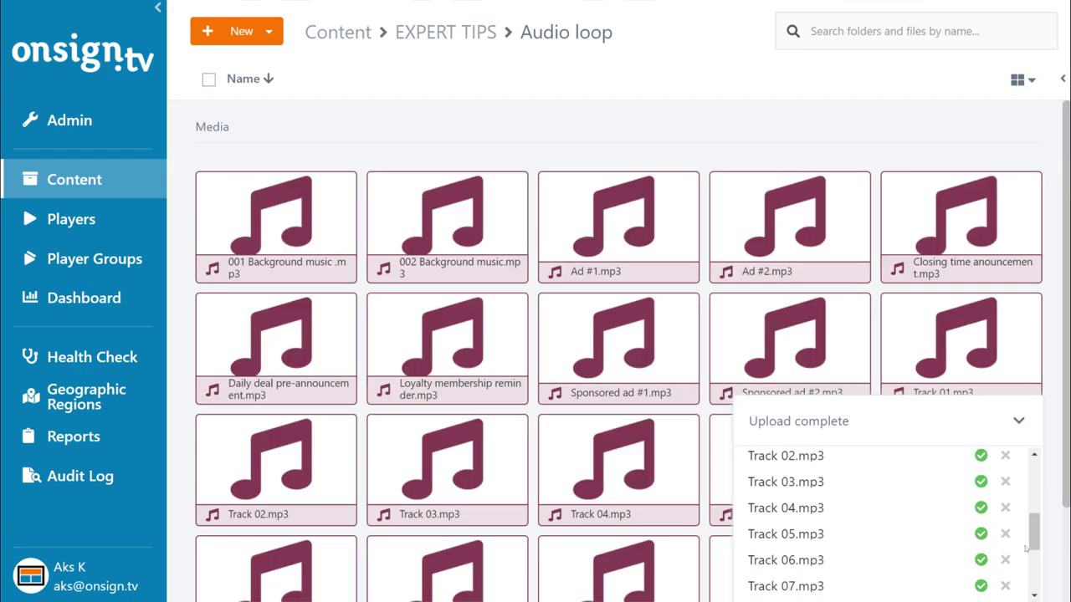
{"action": "scroll", "coordinate": [1012, 548], "scroll_direction": "down", "scroll_amount": 3}
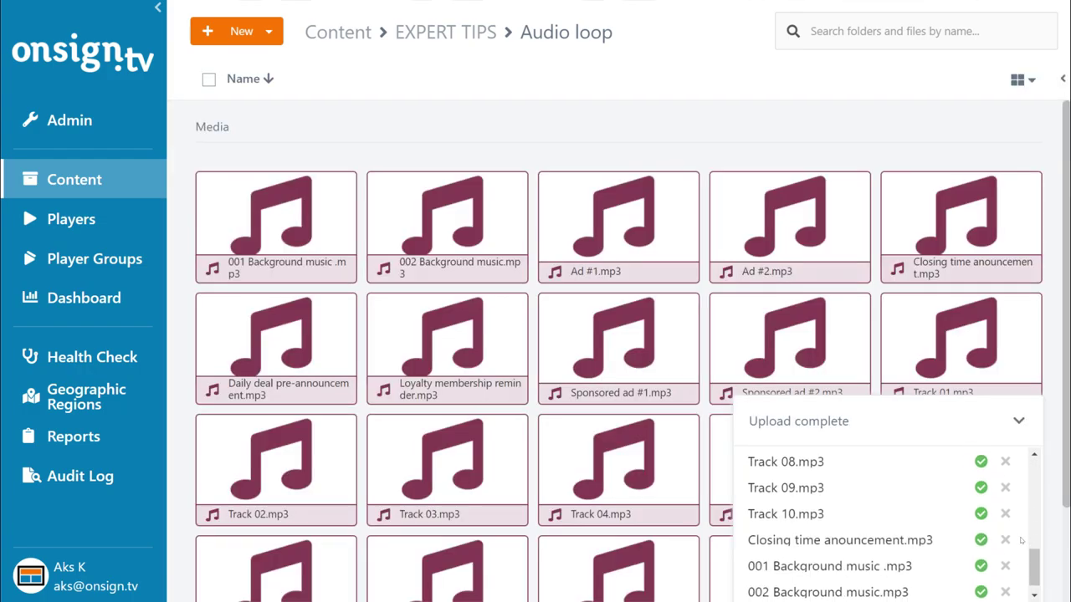
{"action": "left_click", "coordinate": [1022, 423]}
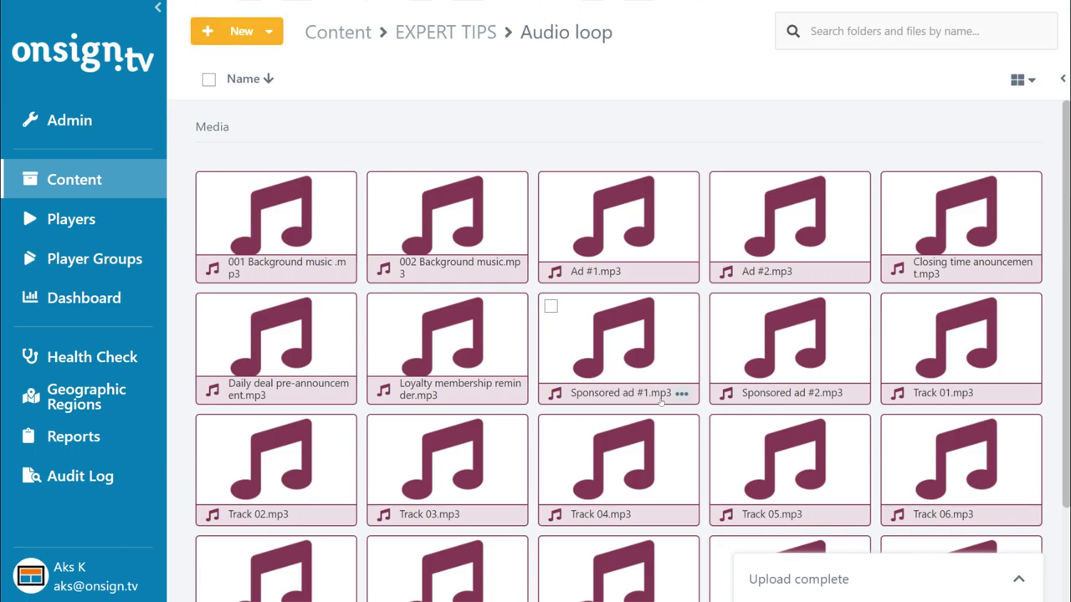
Create an audio playlist containing Ad #1.mp3, 002 Background music.mp3 and Closing time anouncement.mp3 in that order
{"action": "left_click", "coordinate": [271, 30]}
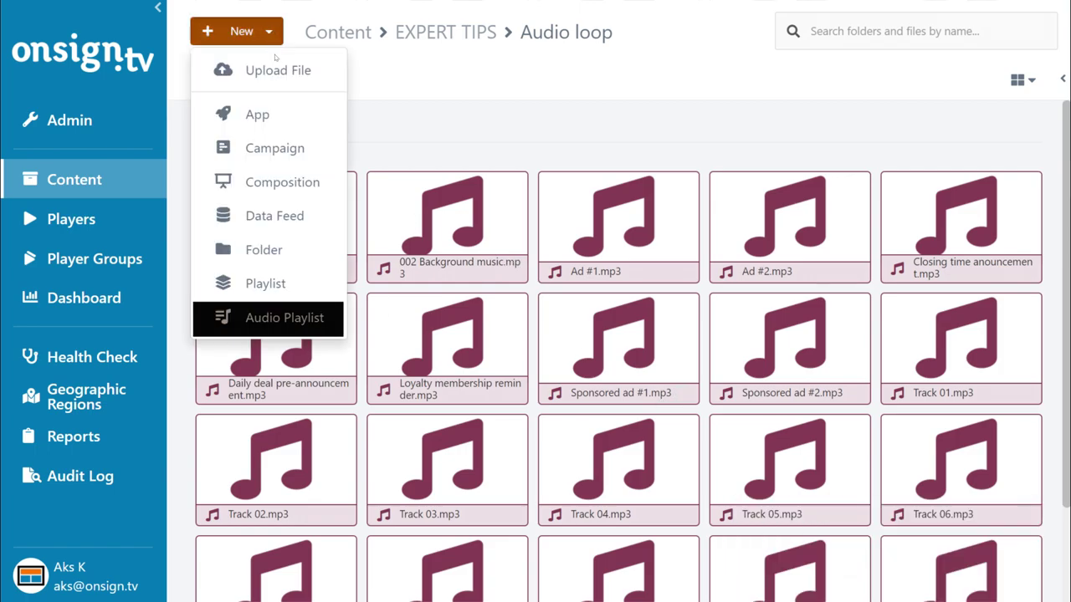
{"action": "left_click", "coordinate": [284, 319]}
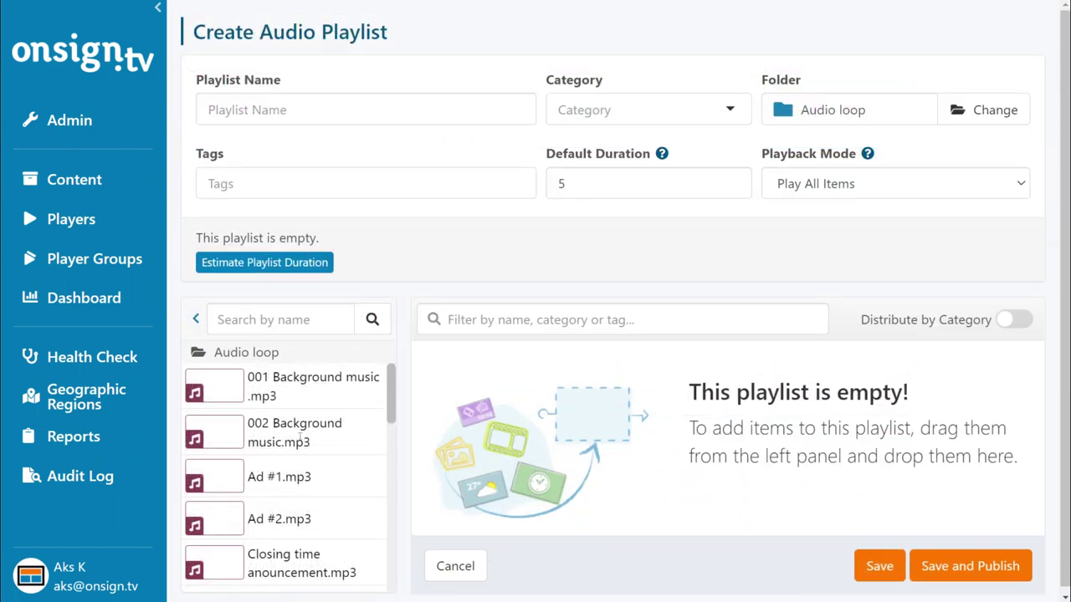
{"action": "left_click_drag", "start_coordinate": [299, 433], "coordinate": [519, 418]}
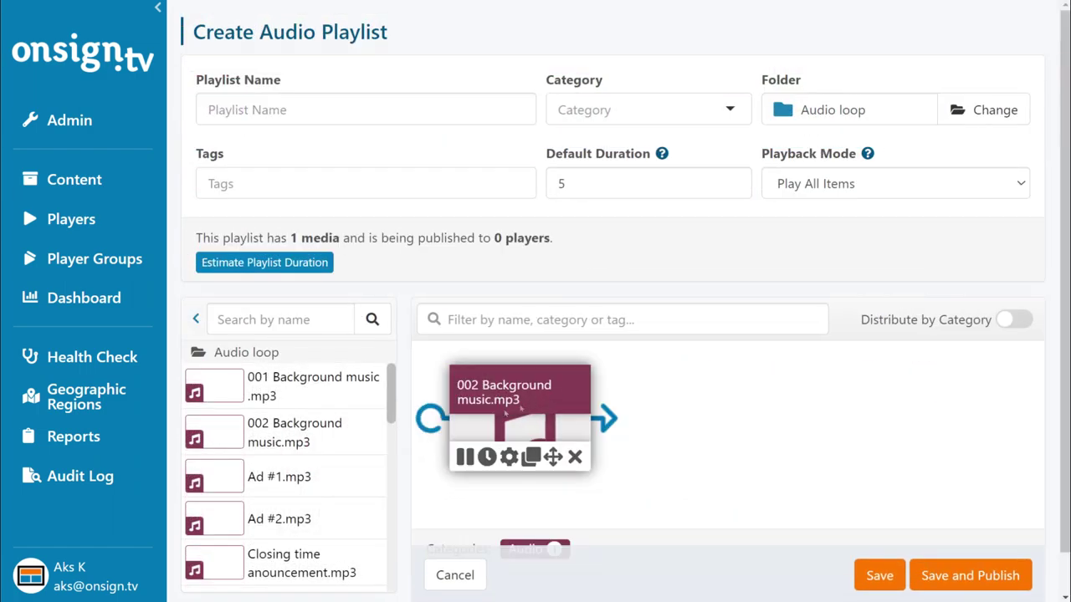
{"action": "left_click_drag", "start_coordinate": [279, 476], "coordinate": [502, 418]}
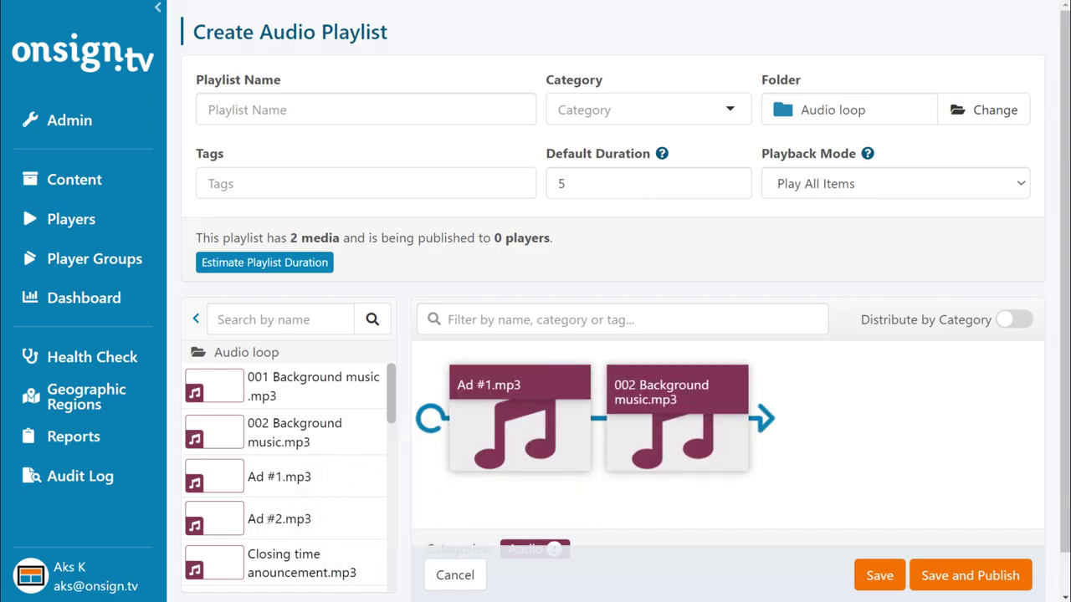
{"action": "left_click_drag", "start_coordinate": [301, 563], "coordinate": [834, 434]}
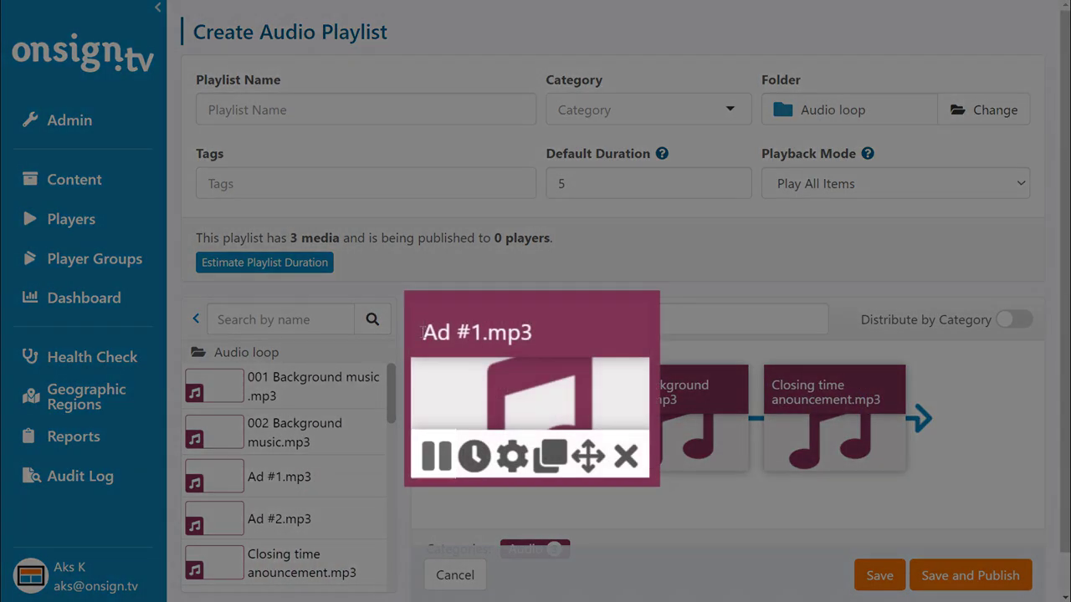
Toggle pausing of Ad #1.mp3 and try restricting it to a period of time on players that have ALL specified tags
{"action": "left_click", "coordinate": [433, 456]}
{"action": "left_click", "coordinate": [433, 456]}
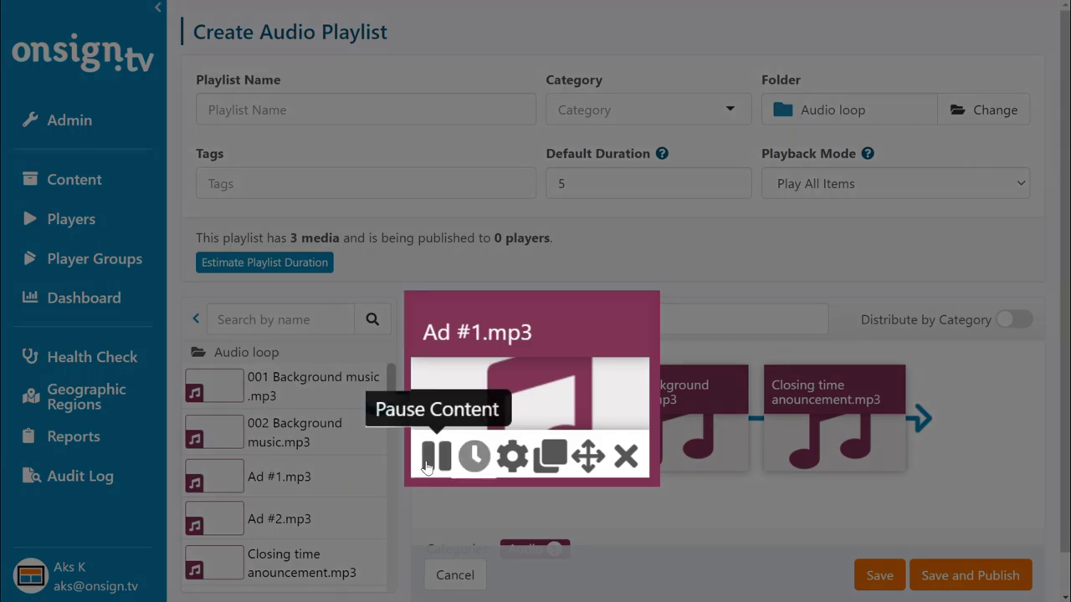
{"action": "left_click", "coordinate": [474, 456]}
{"action": "left_click", "coordinate": [291, 177]}
{"action": "left_click", "coordinate": [245, 243]}
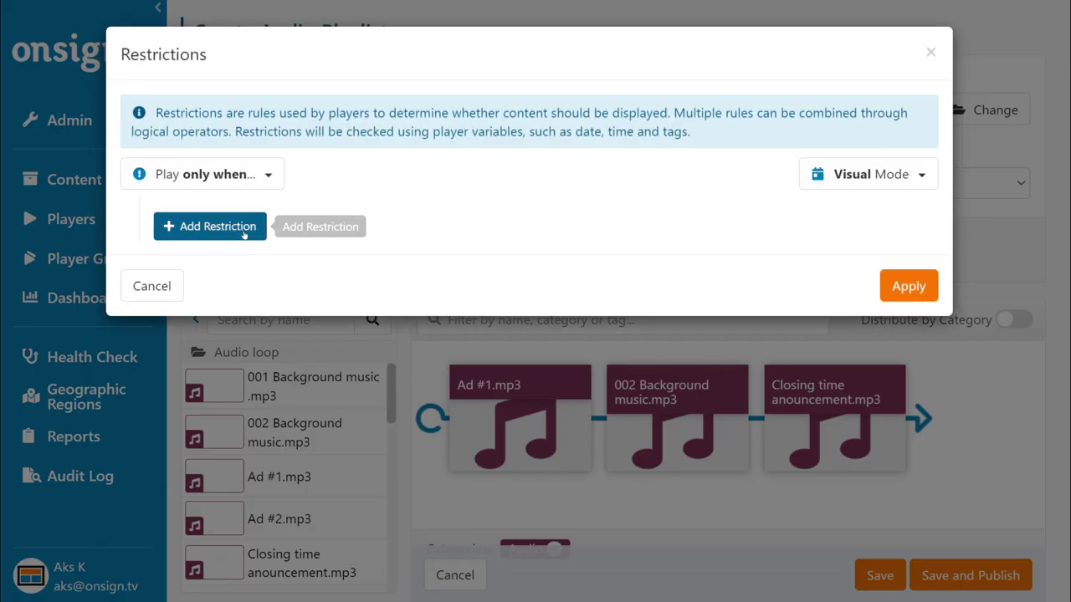
{"action": "left_click", "coordinate": [245, 238]}
{"action": "left_click", "coordinate": [270, 320]}
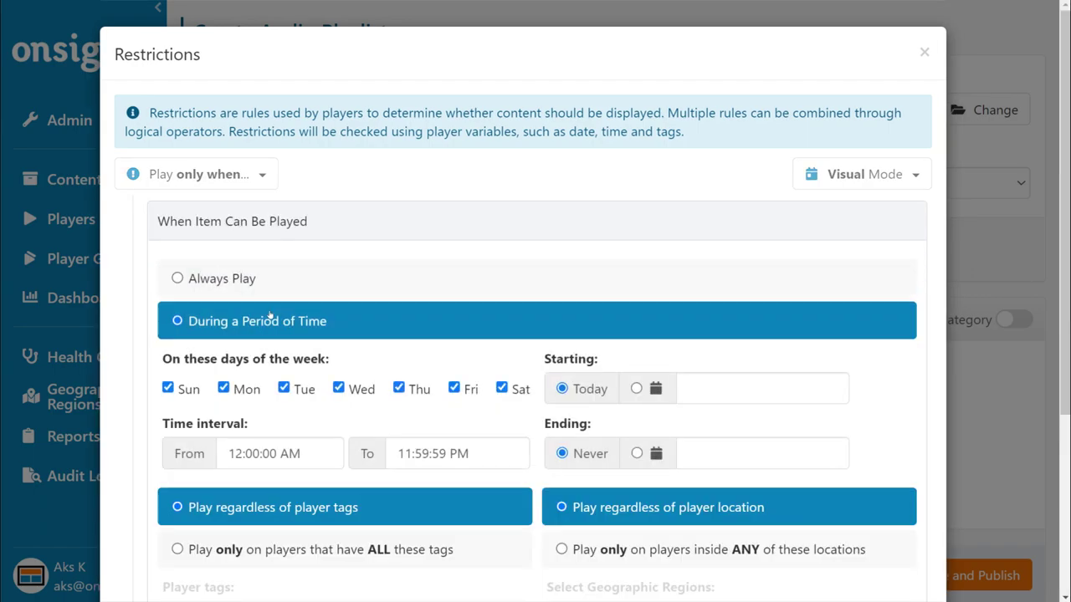
{"action": "scroll", "coordinate": [360, 368], "scroll_direction": "down", "scroll_amount": 3}
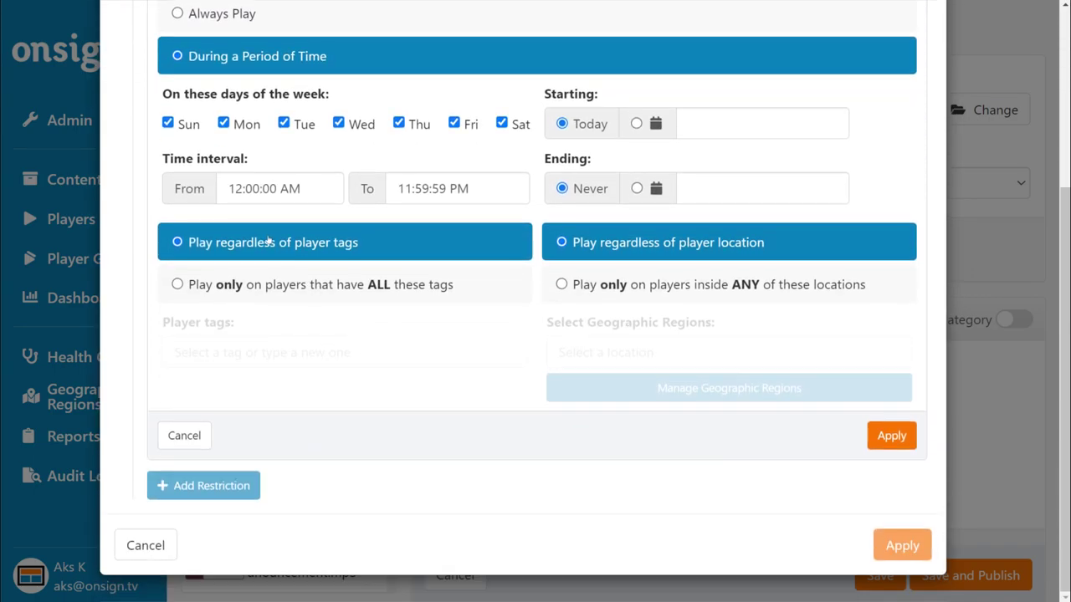
{"action": "left_click", "coordinate": [264, 286]}
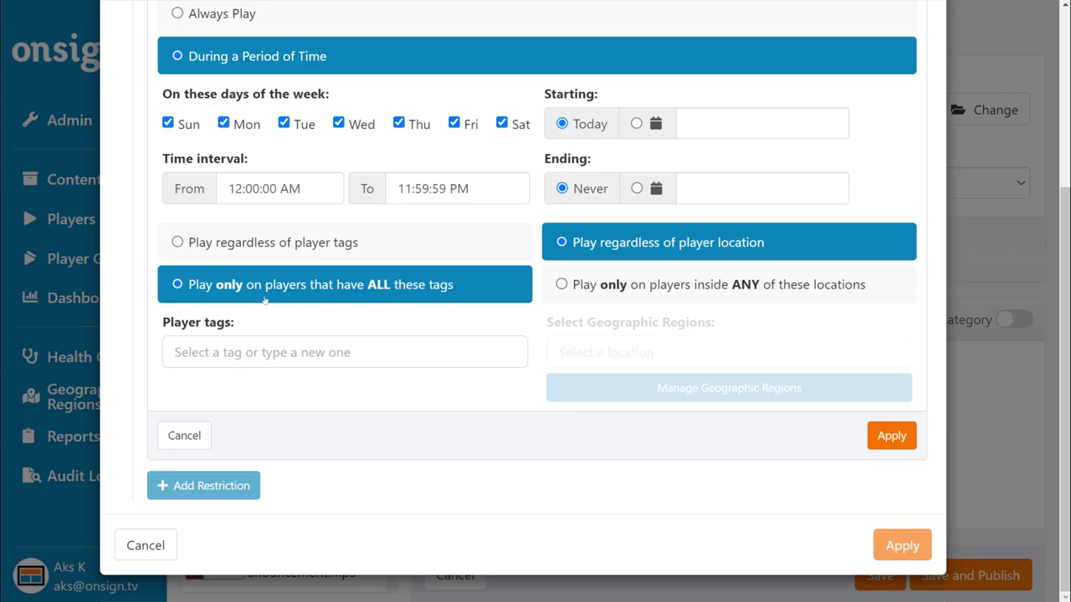
{"action": "left_click", "coordinate": [163, 544]}
Configure Ad #1.mp3's playback with Volume Others at 50 and a Cross-fade transition, and apply the settings
{"action": "mouse_move", "coordinate": [475, 458]}
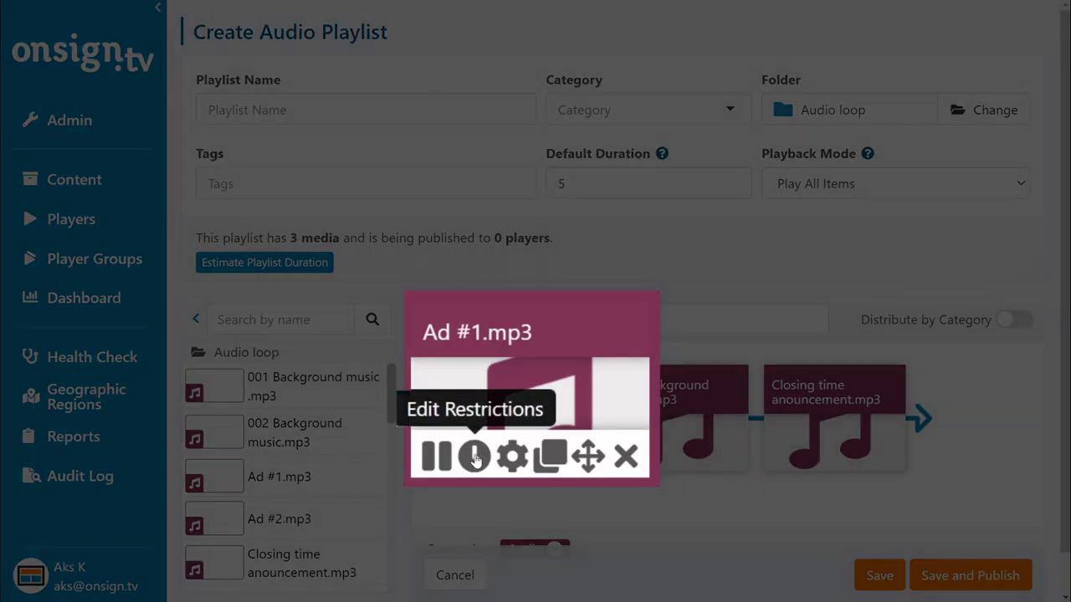
{"action": "left_click", "coordinate": [511, 455]}
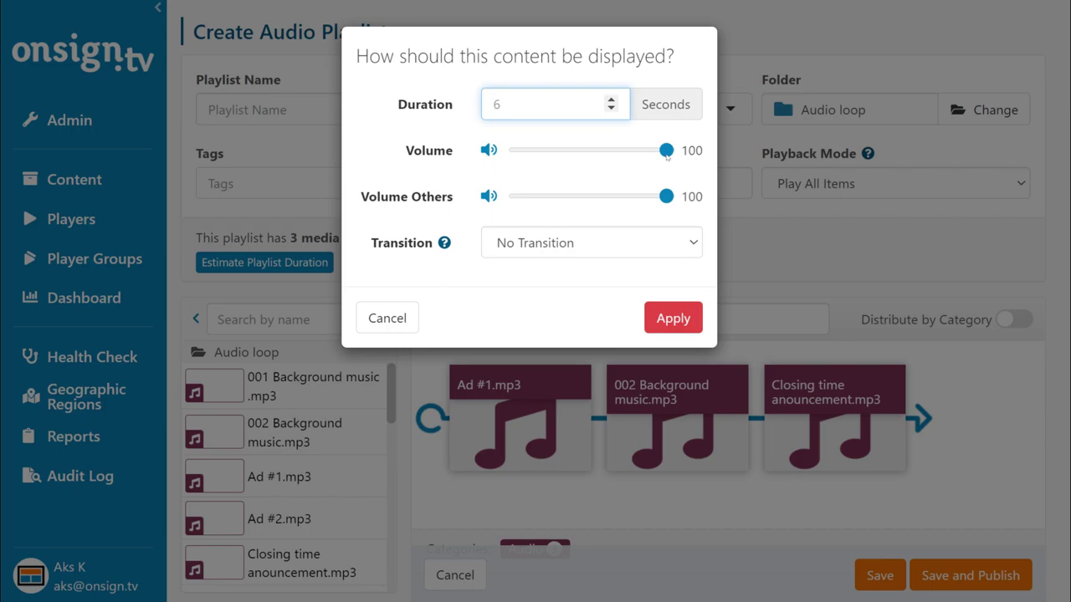
{"action": "left_click_drag", "start_coordinate": [667, 155], "coordinate": [633, 162]}
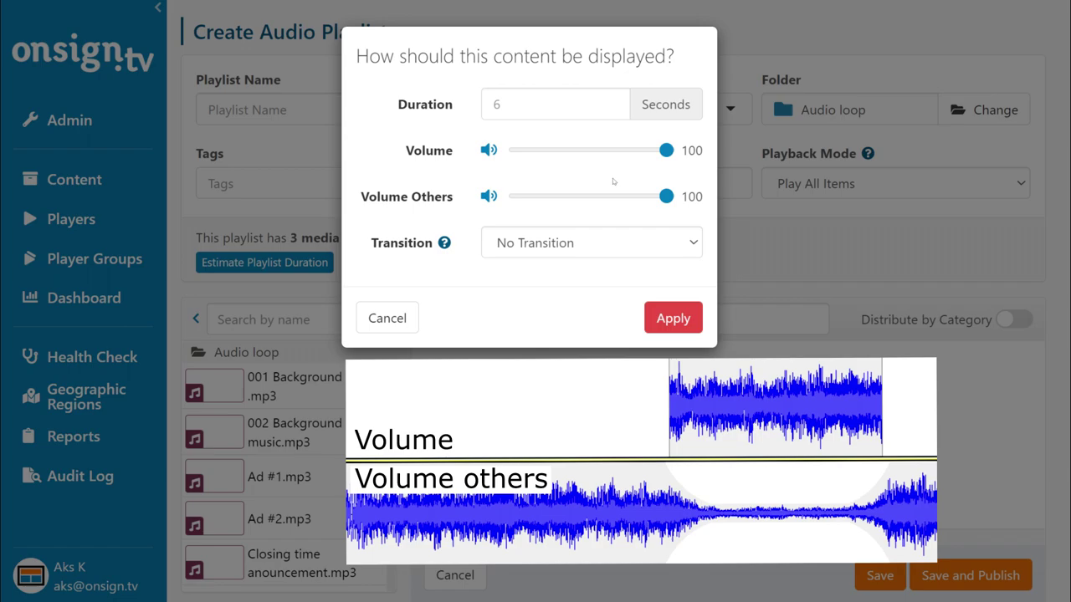
{"action": "left_click_drag", "start_coordinate": [660, 197], "coordinate": [647, 199]}
{"action": "left_click_drag", "start_coordinate": [589, 215], "coordinate": [591, 216]}
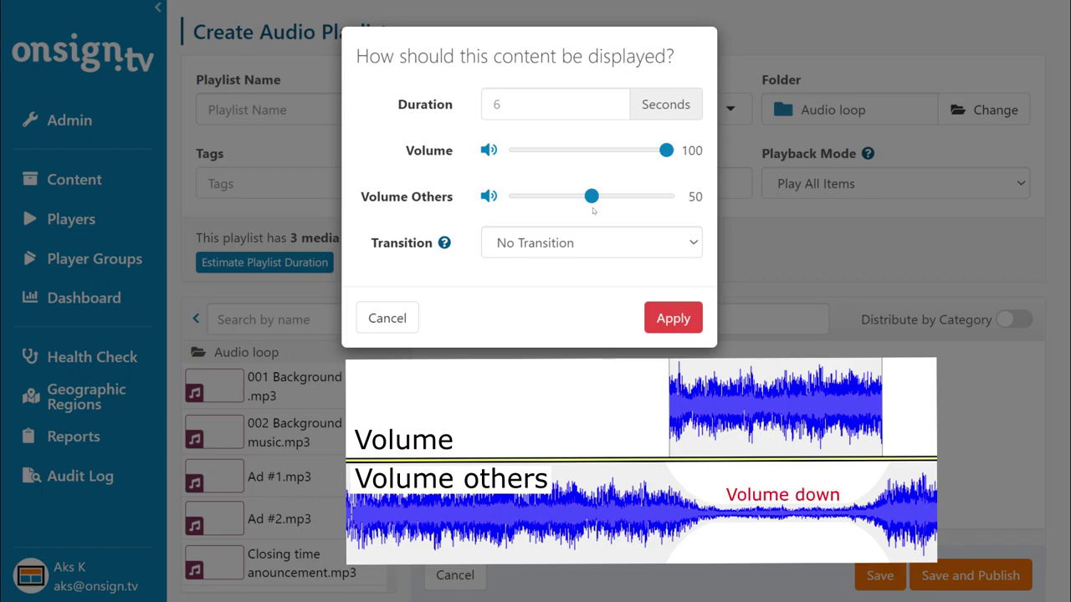
{"action": "left_click", "coordinate": [602, 242]}
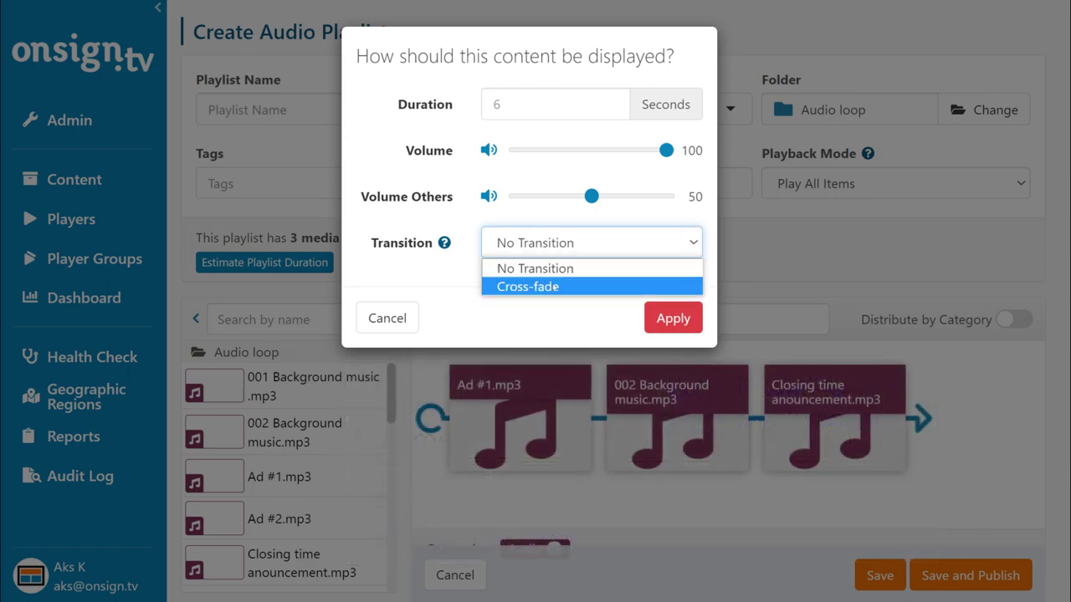
{"action": "left_click", "coordinate": [555, 287]}
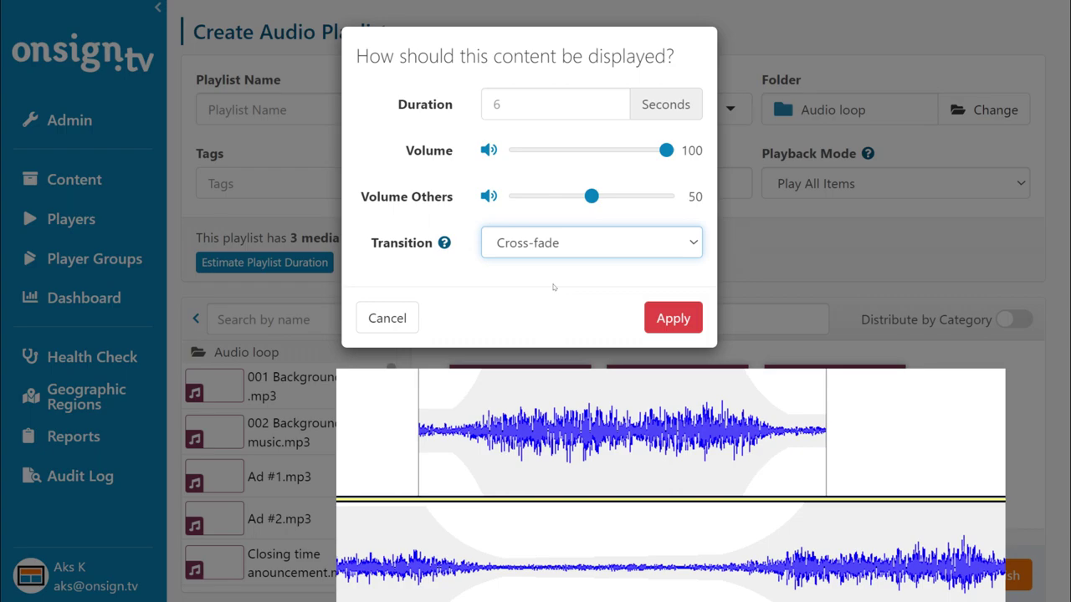
{"action": "left_click", "coordinate": [673, 318]}
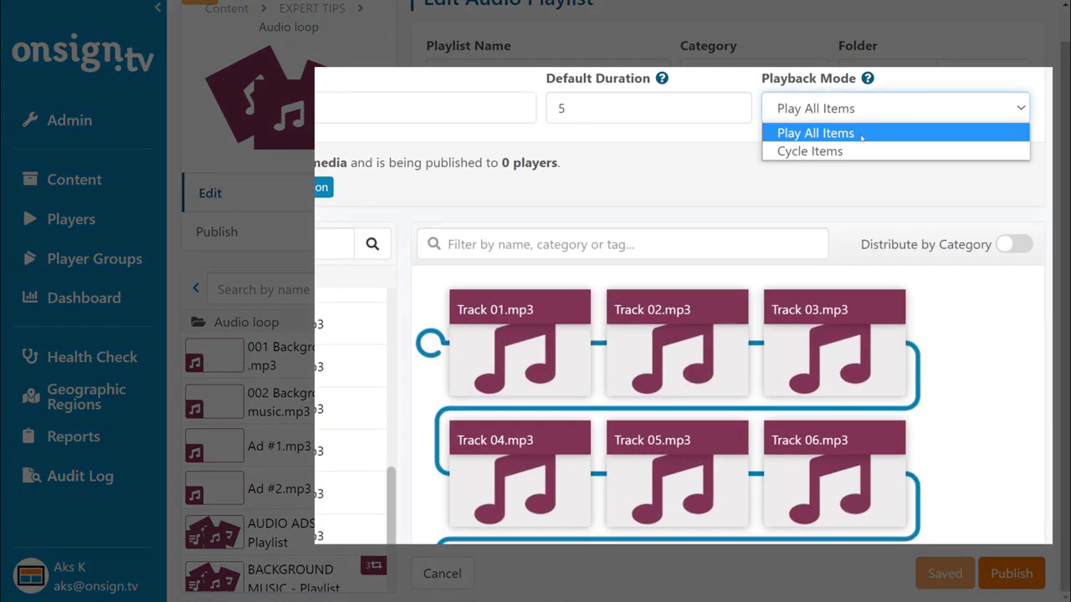
Set the background music playlist to Cycle Items with a count of 3, and the audio ads playlist to Cycle Items with a count of 2
{"action": "left_click", "coordinate": [847, 152]}
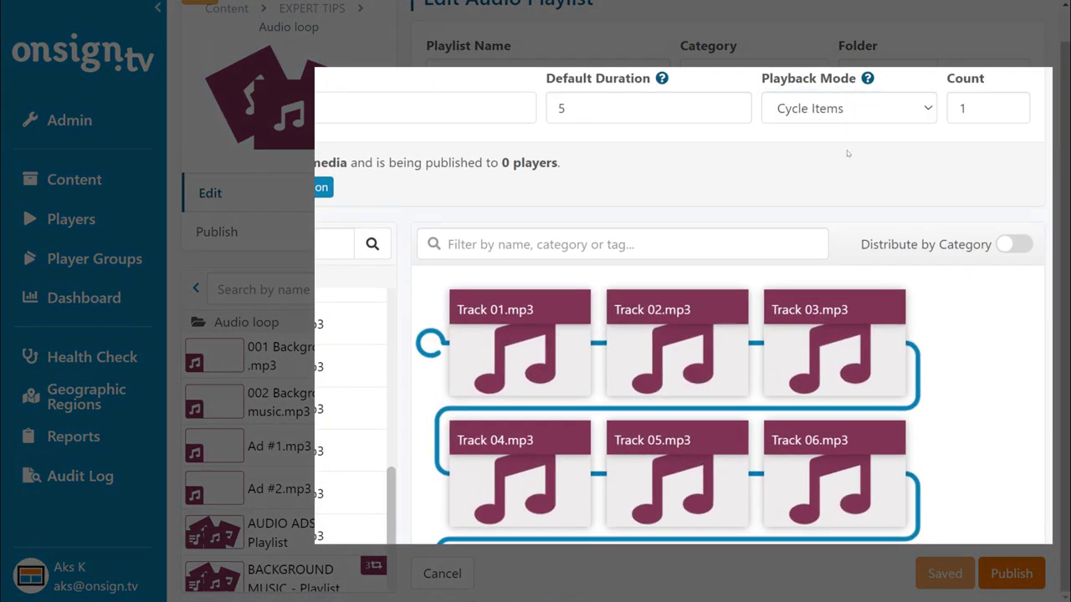
{"action": "double_click", "coordinate": [964, 108]}
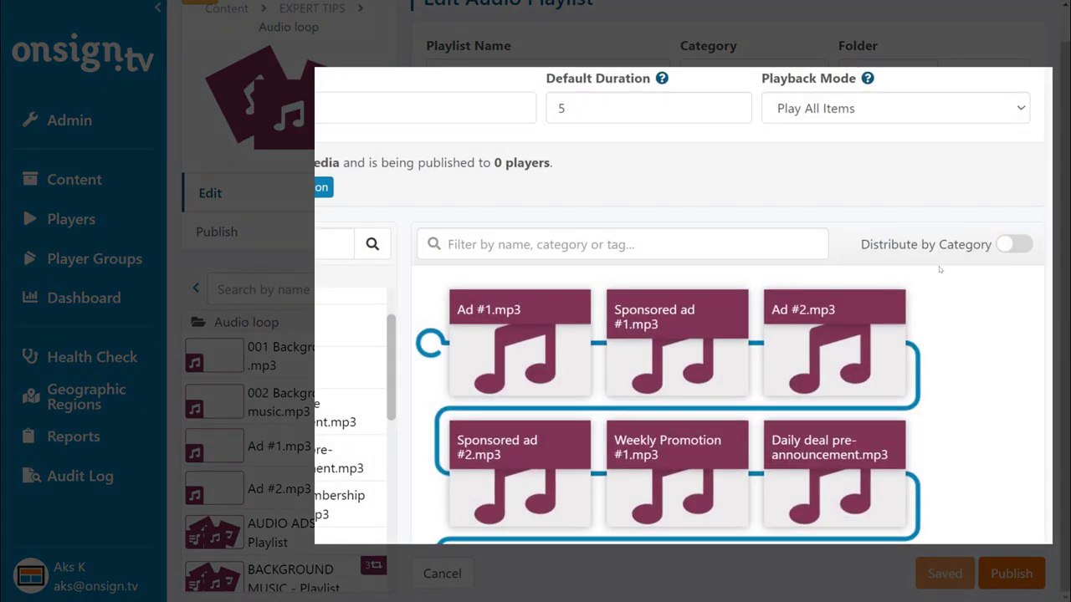
{"action": "left_click", "coordinate": [892, 108]}
{"action": "left_click", "coordinate": [873, 152]}
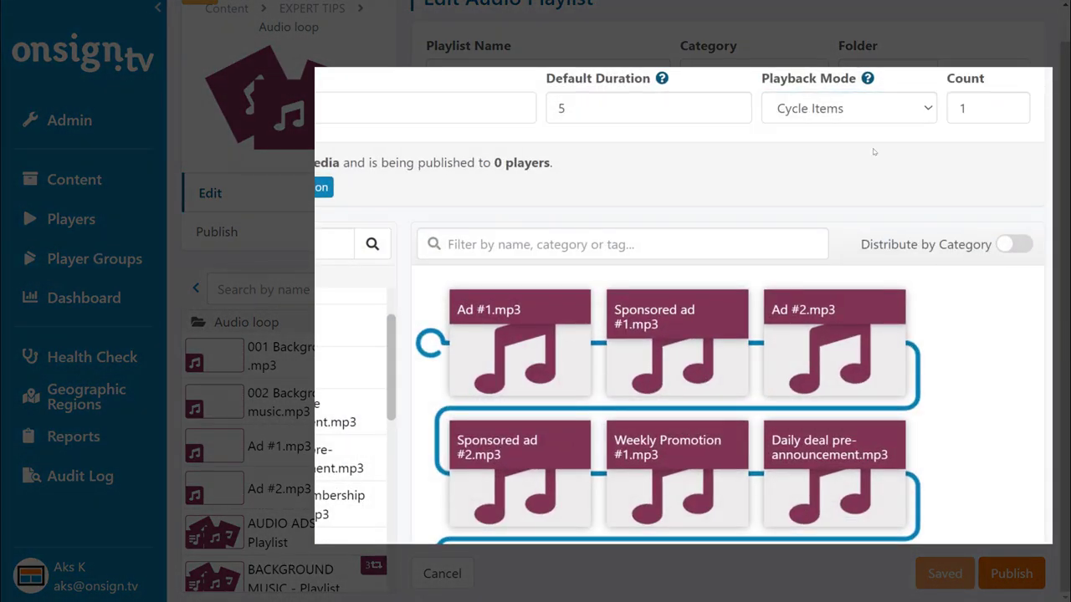
{"action": "double_click", "coordinate": [971, 106]}
{"action": "type", "text": "2"}
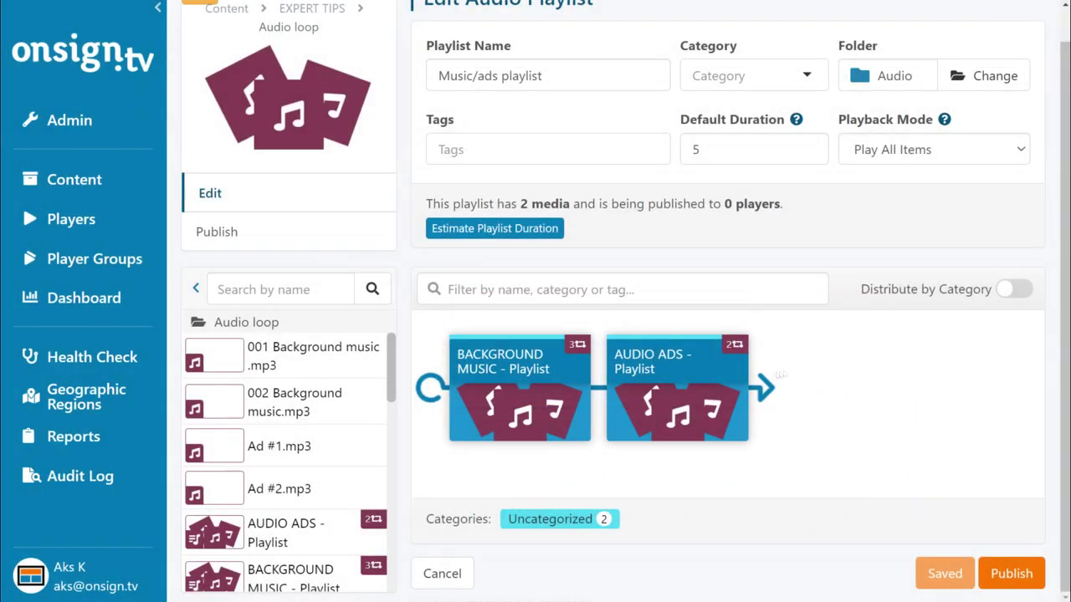
Publish the Music/ads playlist to the player Main player (Windows 10)
{"action": "left_click", "coordinate": [1012, 573]}
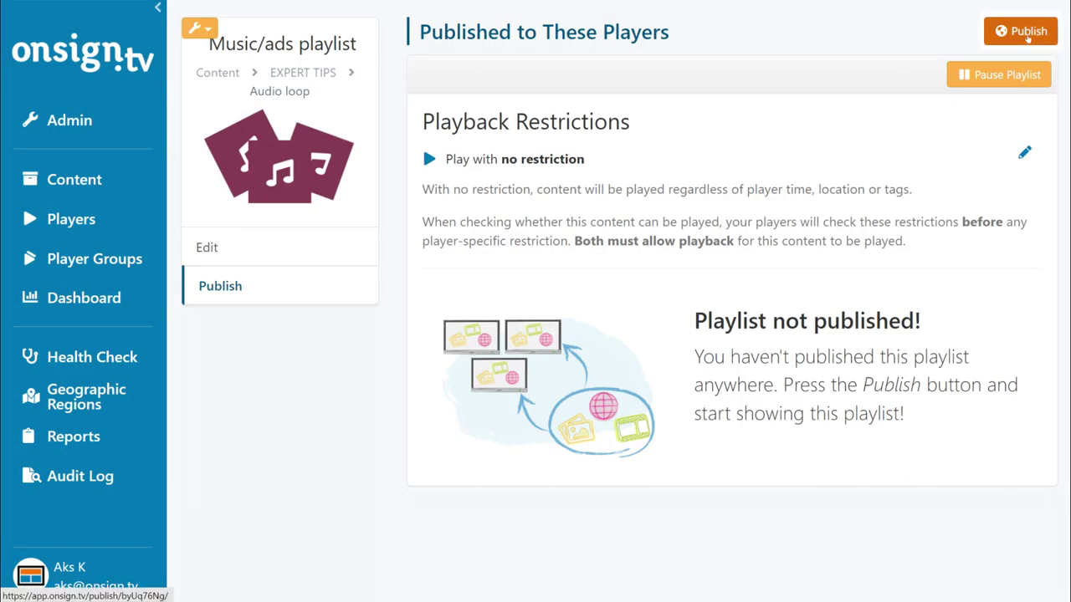
{"action": "left_click", "coordinate": [1020, 31]}
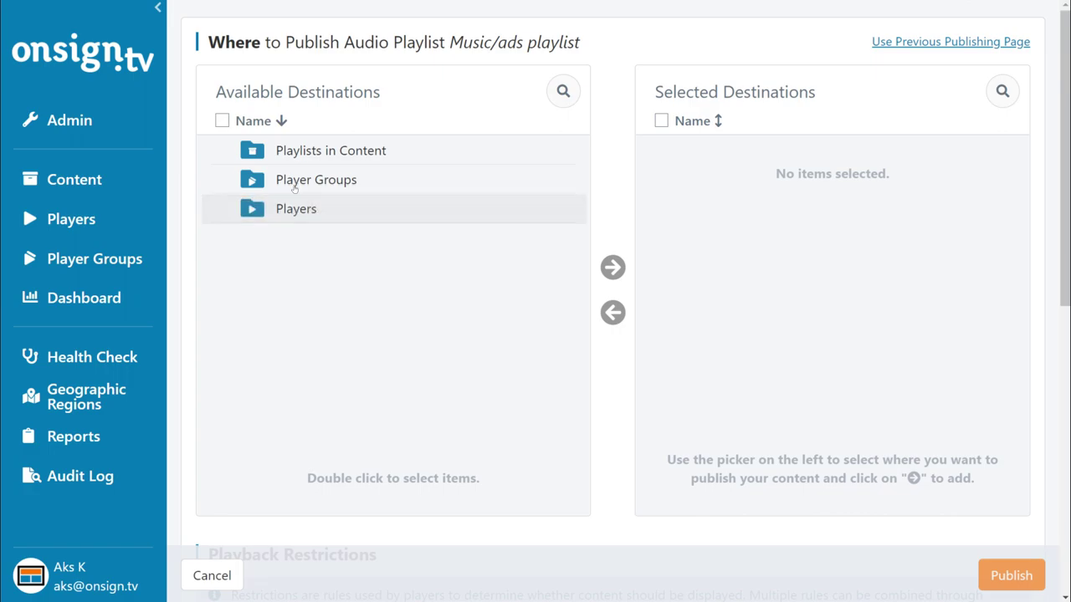
{"action": "double_click", "coordinate": [301, 209]}
{"action": "left_click_drag", "start_coordinate": [345, 156], "coordinate": [668, 187]}
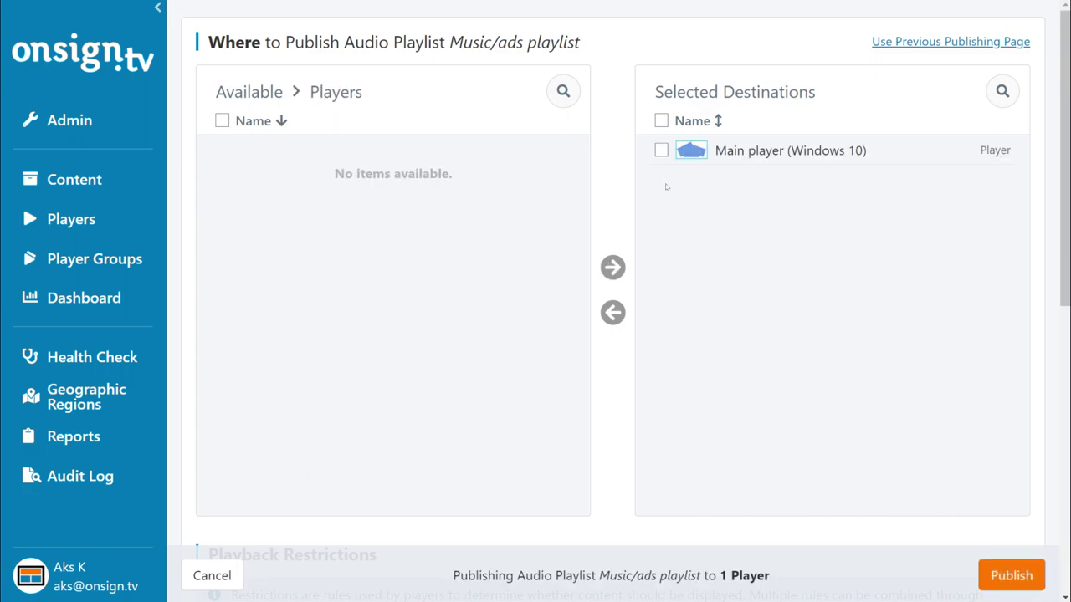
{"action": "left_click", "coordinate": [1009, 577]}
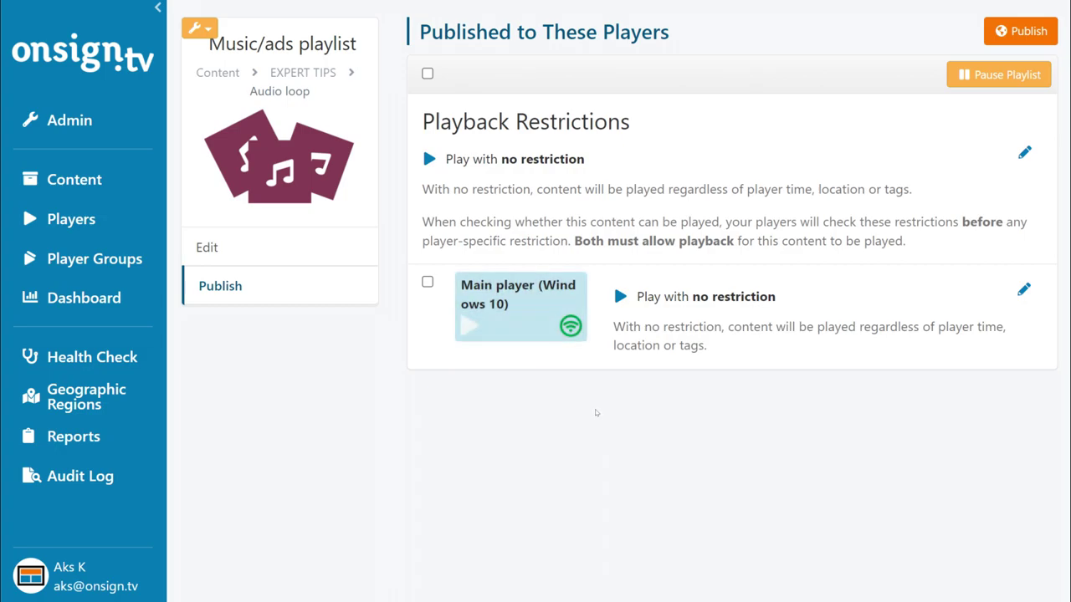
Reorder the Audio Content Loop of Main player (Windows 10) so Music/ads playlist comes first, and save the order
{"action": "left_click", "coordinate": [105, 218]}
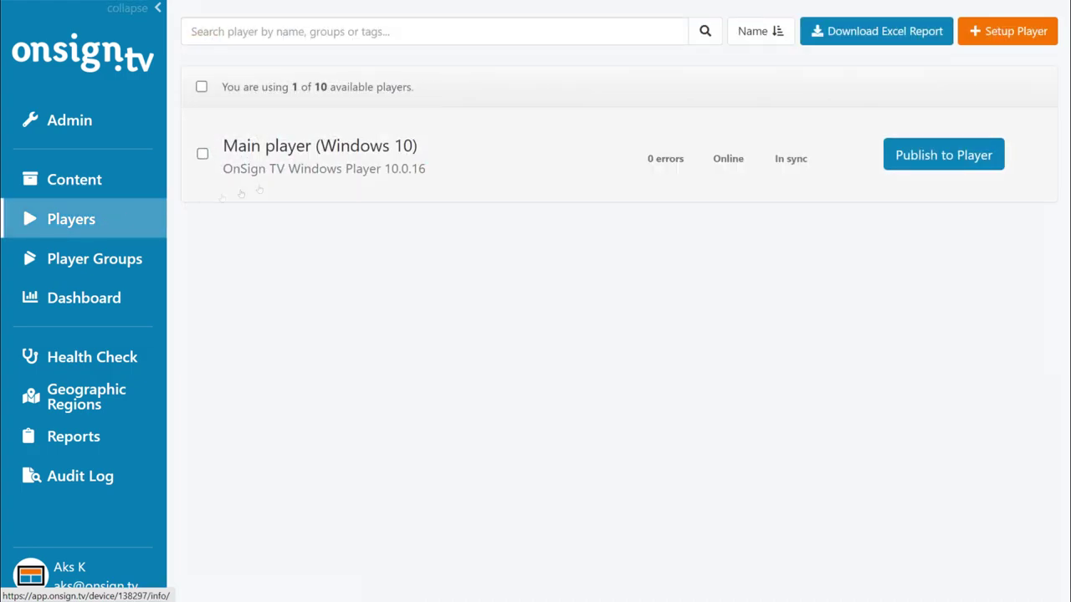
{"action": "left_click", "coordinate": [327, 161]}
{"action": "left_click", "coordinate": [287, 237]}
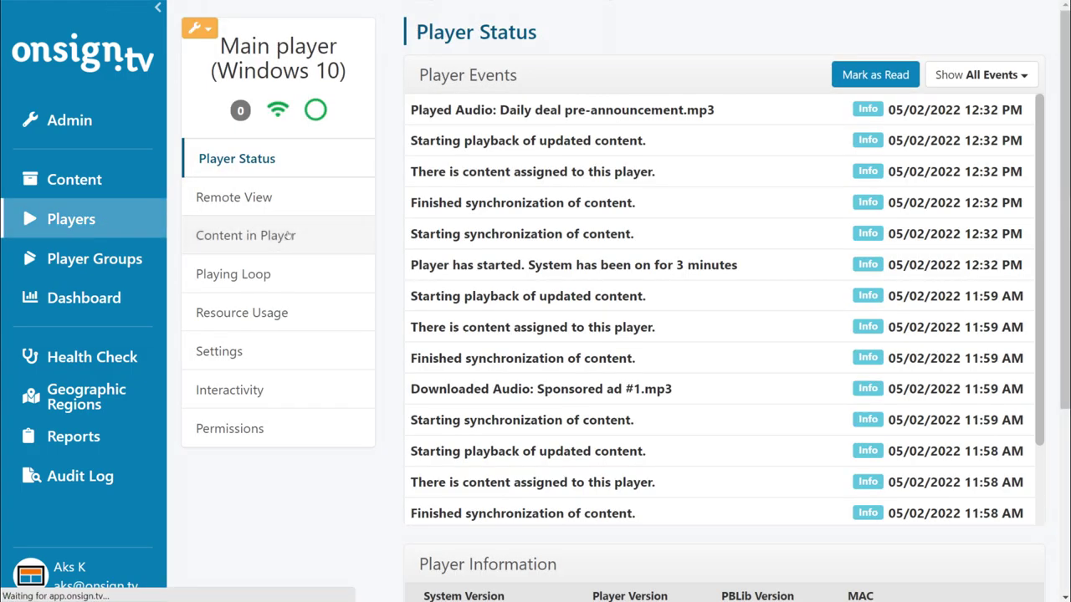
{"action": "left_click", "coordinate": [1012, 74]}
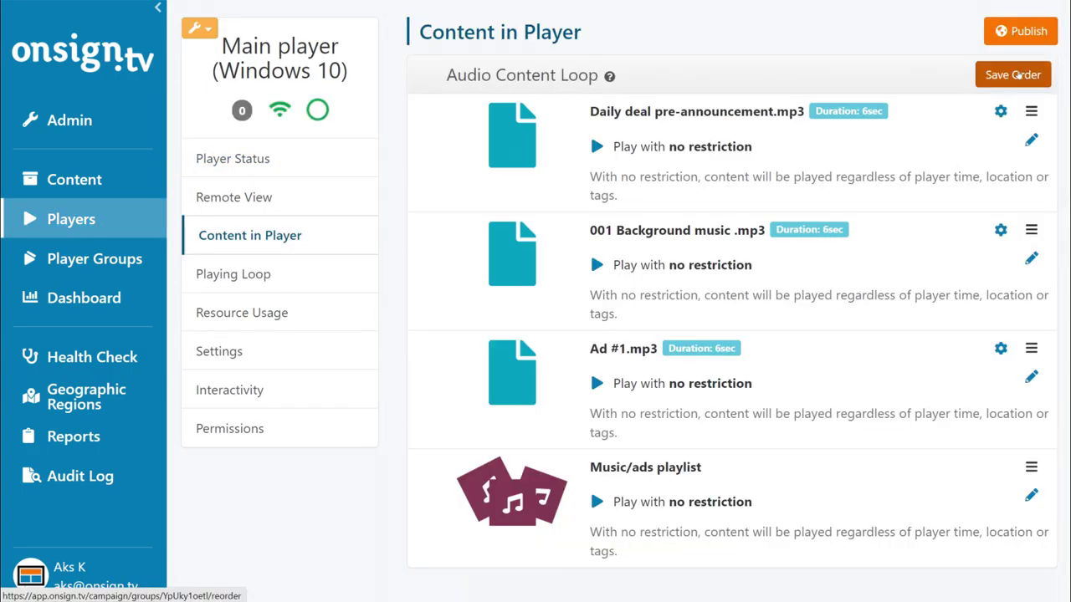
{"action": "left_click_drag", "start_coordinate": [811, 471], "coordinate": [811, 125]}
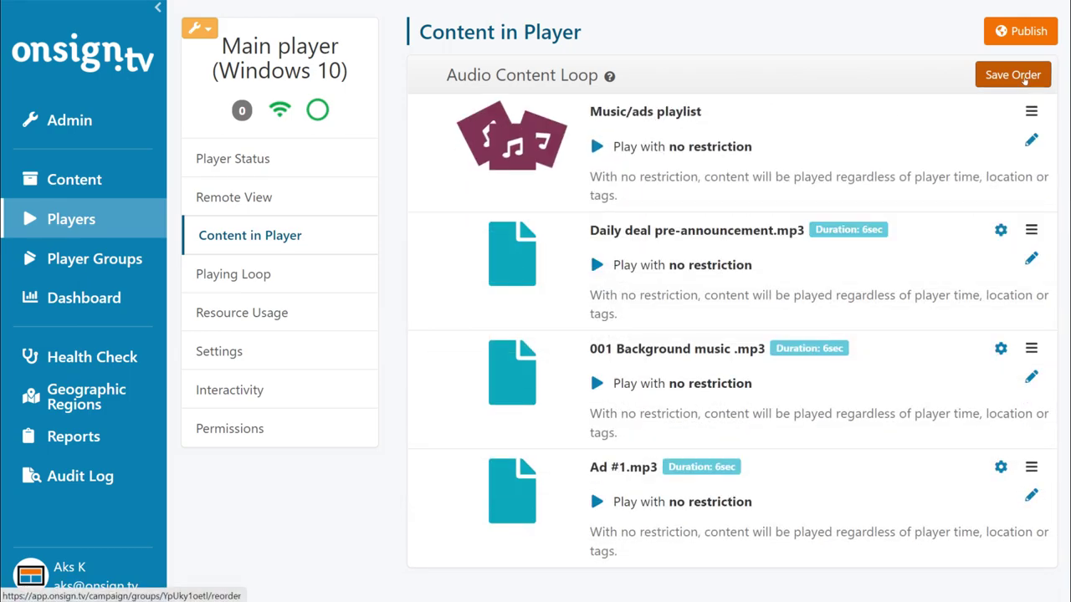
{"action": "left_click", "coordinate": [1012, 75]}
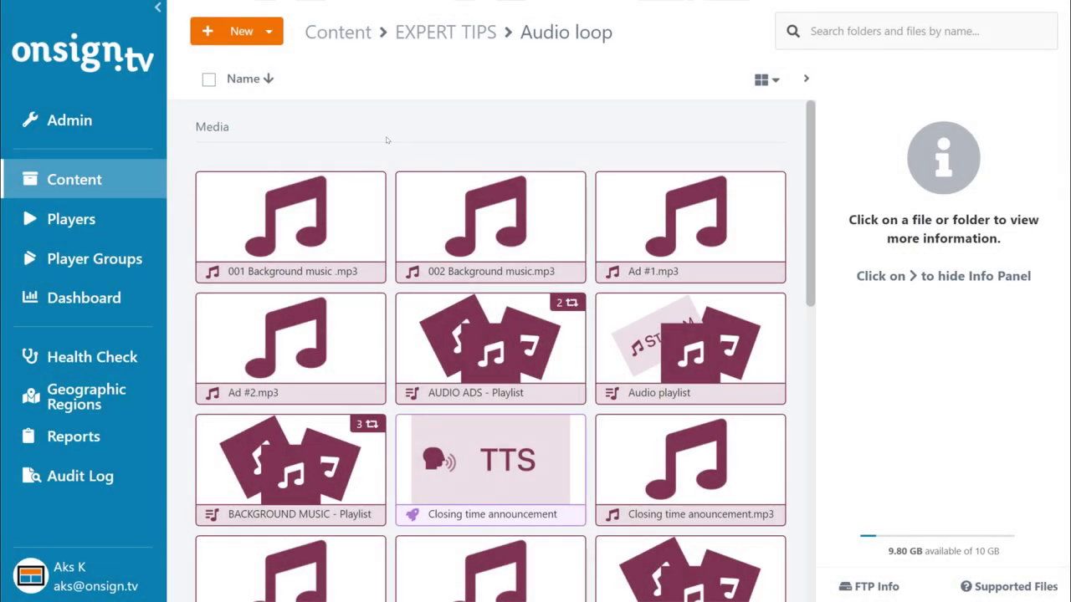
Search the library of new apps for audio apps
{"action": "left_click", "coordinate": [257, 33]}
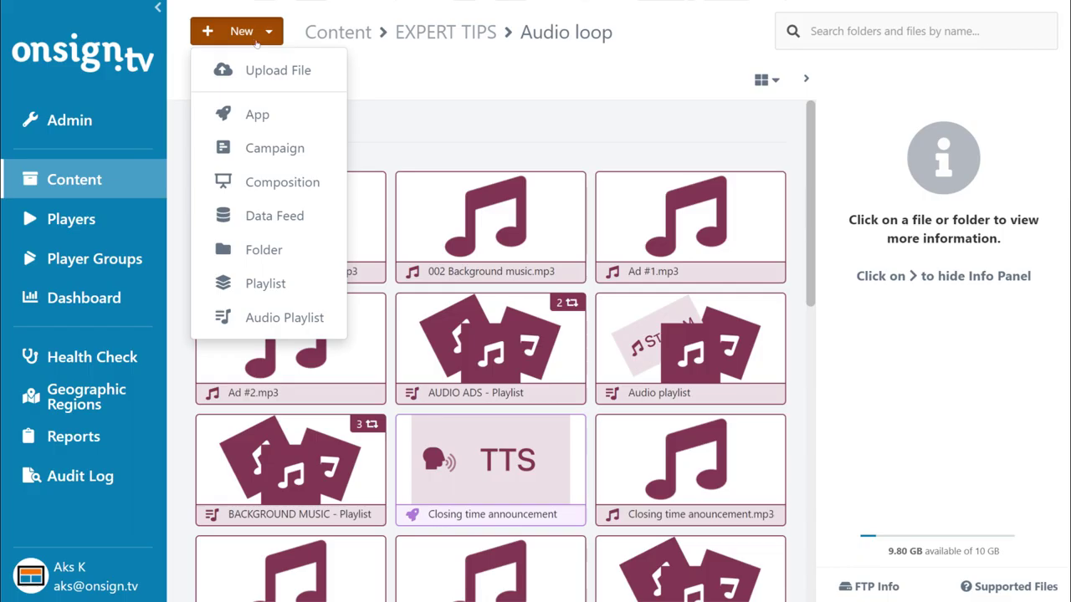
{"action": "left_click", "coordinate": [255, 113]}
{"action": "type", "text": "Aud"}
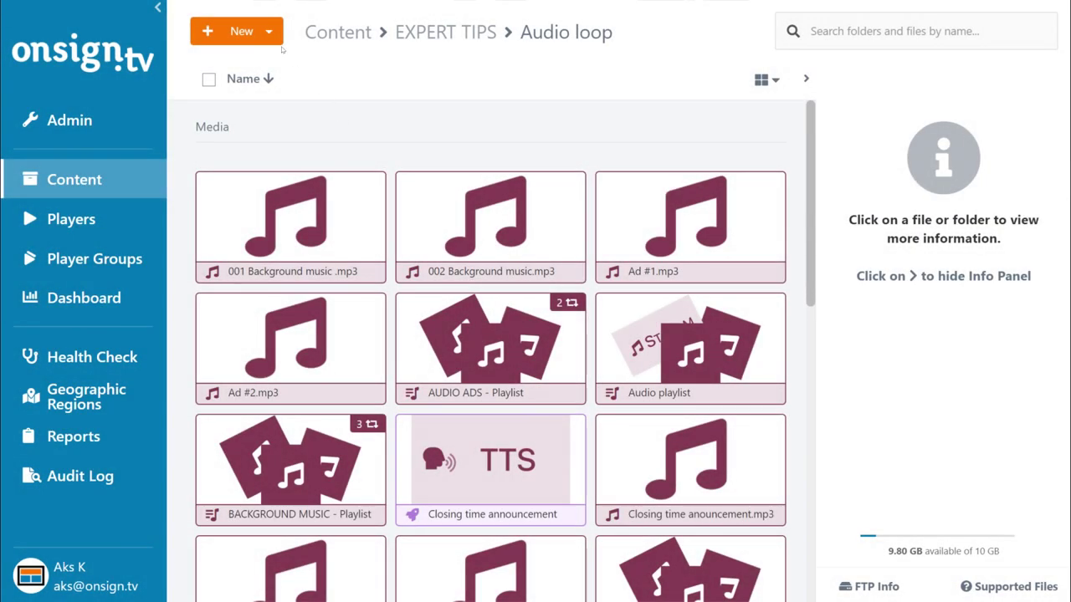
Start a campaign, place the Closing time announcement app on its audio track, and open that app's options in the content library
{"action": "left_click", "coordinate": [269, 33]}
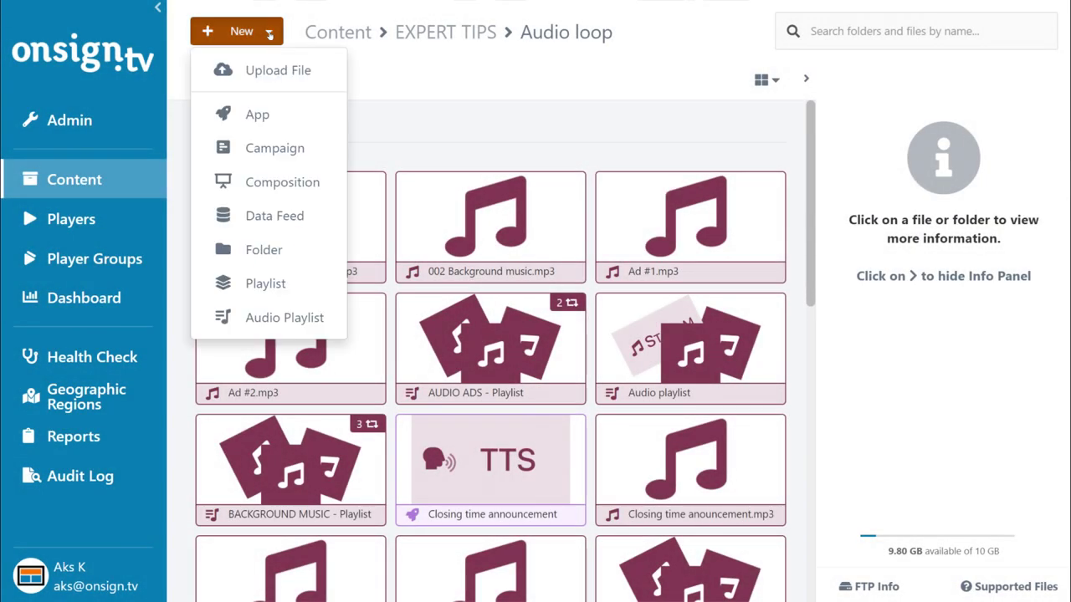
{"action": "left_click", "coordinate": [275, 148]}
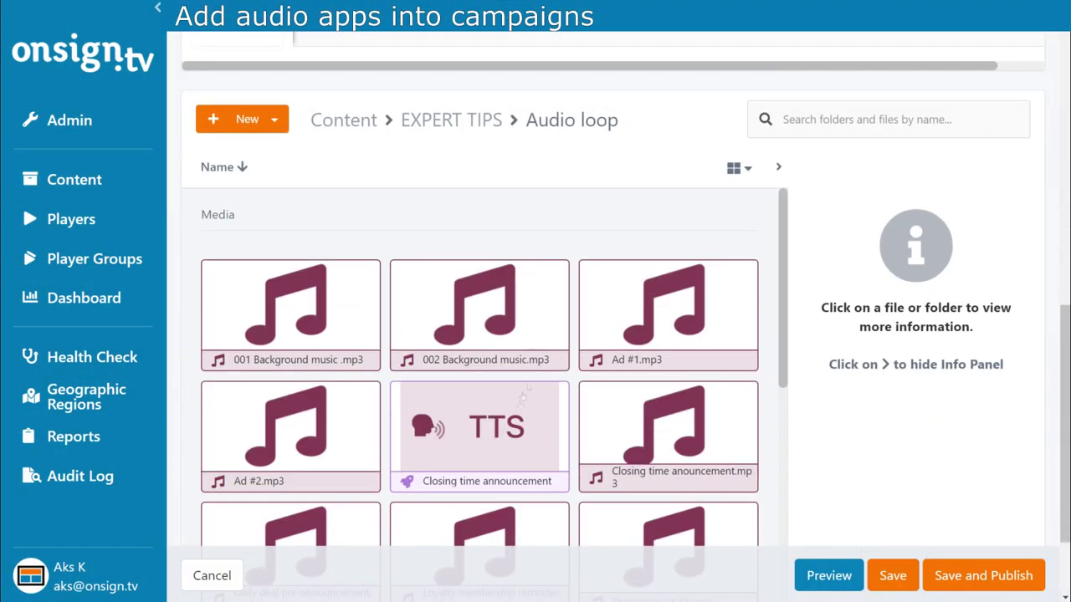
{"action": "left_click_drag", "start_coordinate": [524, 393], "coordinate": [672, 168]}
{"action": "scroll", "coordinate": [493, 399], "scroll_direction": "up", "scroll_amount": 2}
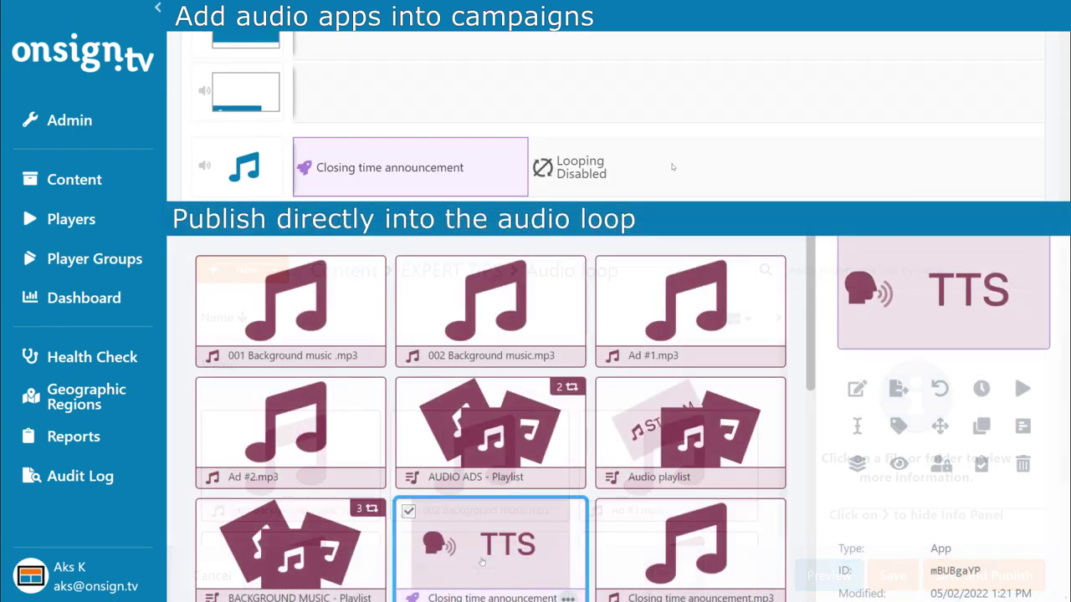
{"action": "right_click", "coordinate": [482, 562]}
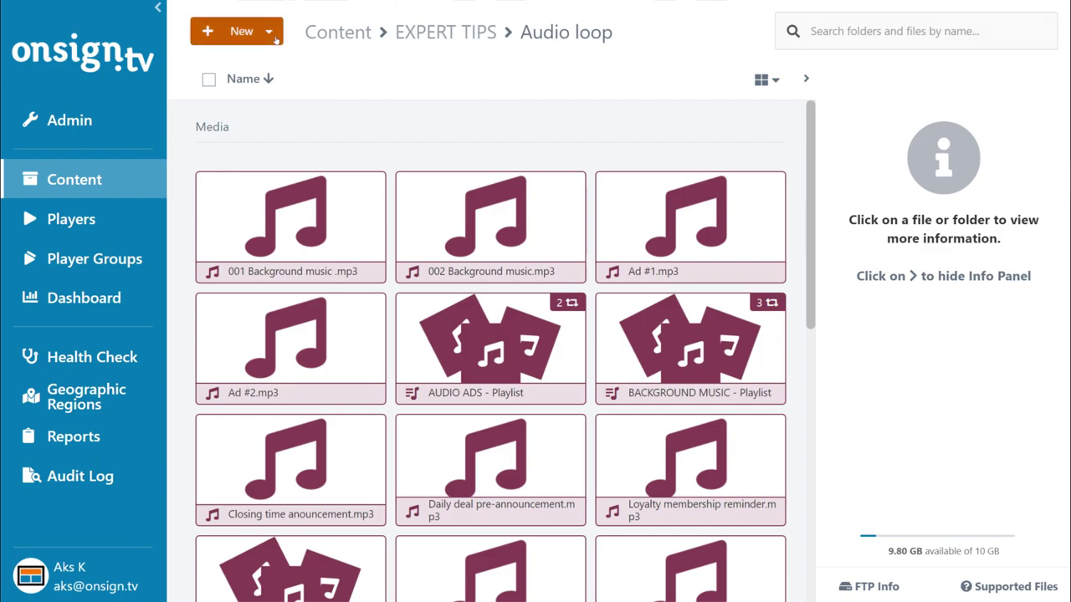
Create an Audio Announcement App named Closing time announcement with the text "Dear shoppers, the store will be closing in 30 minutes."
{"action": "left_click", "coordinate": [274, 35]}
{"action": "left_click", "coordinate": [255, 114]}
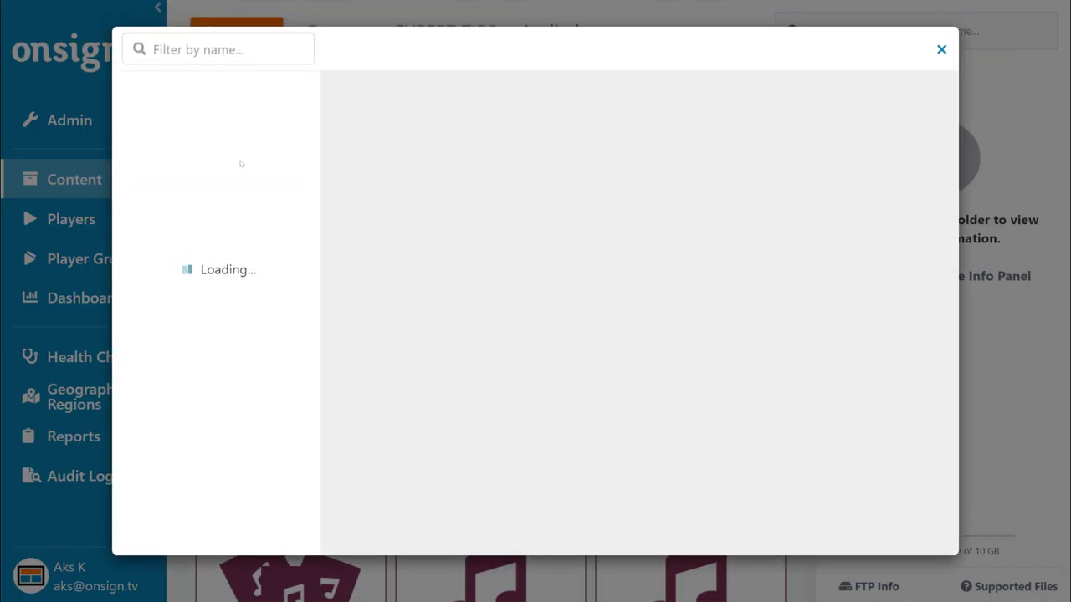
{"action": "left_click", "coordinate": [210, 399]}
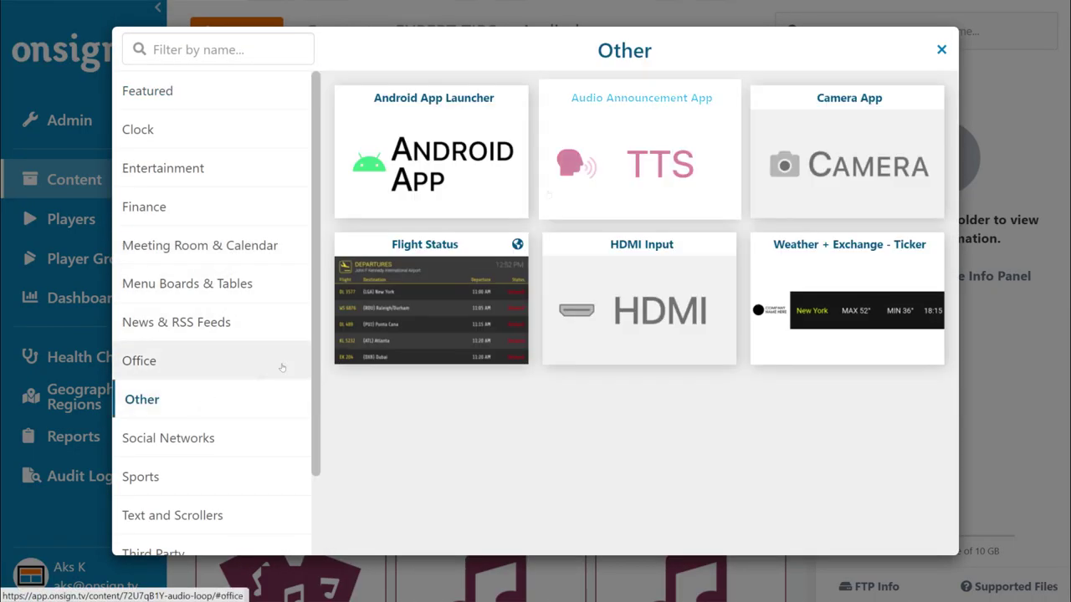
{"action": "left_click", "coordinate": [639, 149]}
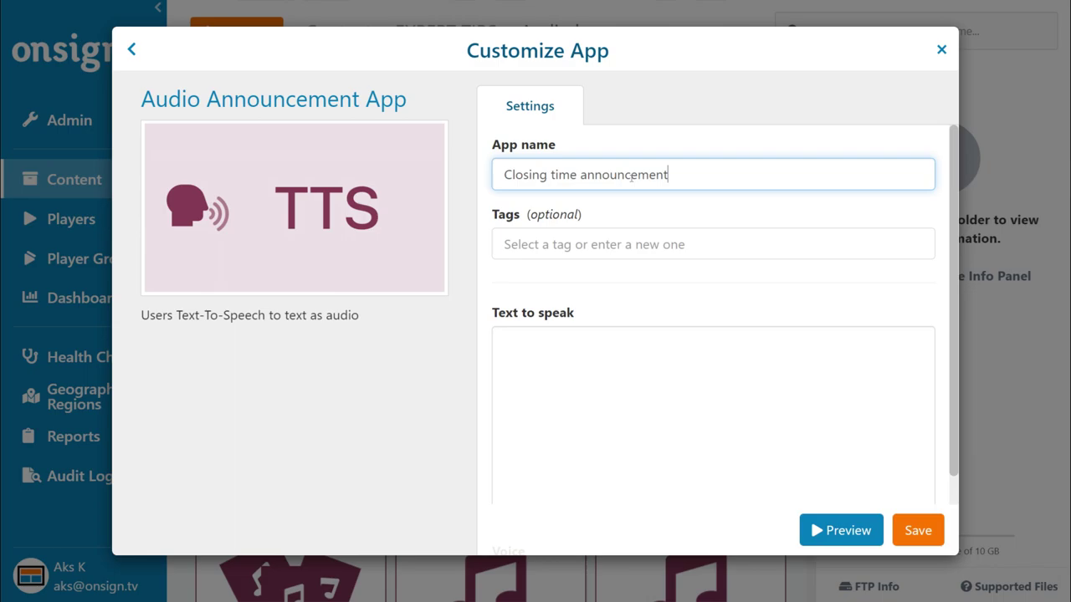
{"action": "type", "text": "Dear shoppers, the store will be closing in 30 minutes."}
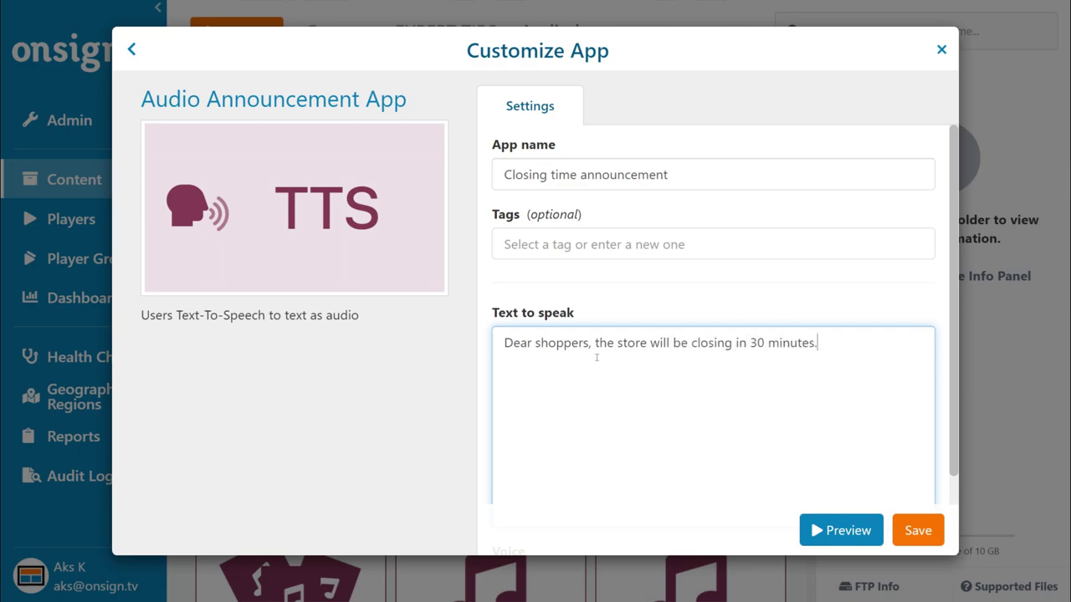
{"action": "scroll", "coordinate": [597, 357], "scroll_direction": "down", "scroll_amount": 2}
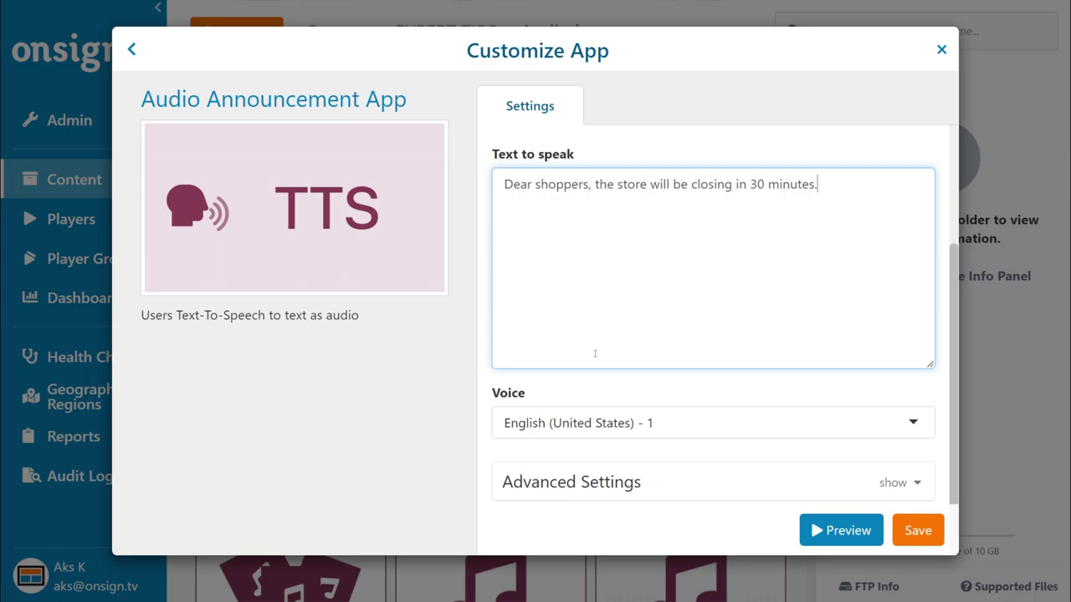
Set the announcement's voice to English (United States) - 4, preview the speech, and save the app
{"action": "left_click", "coordinate": [616, 425]}
{"action": "scroll", "coordinate": [626, 491], "scroll_direction": "down", "scroll_amount": 2}
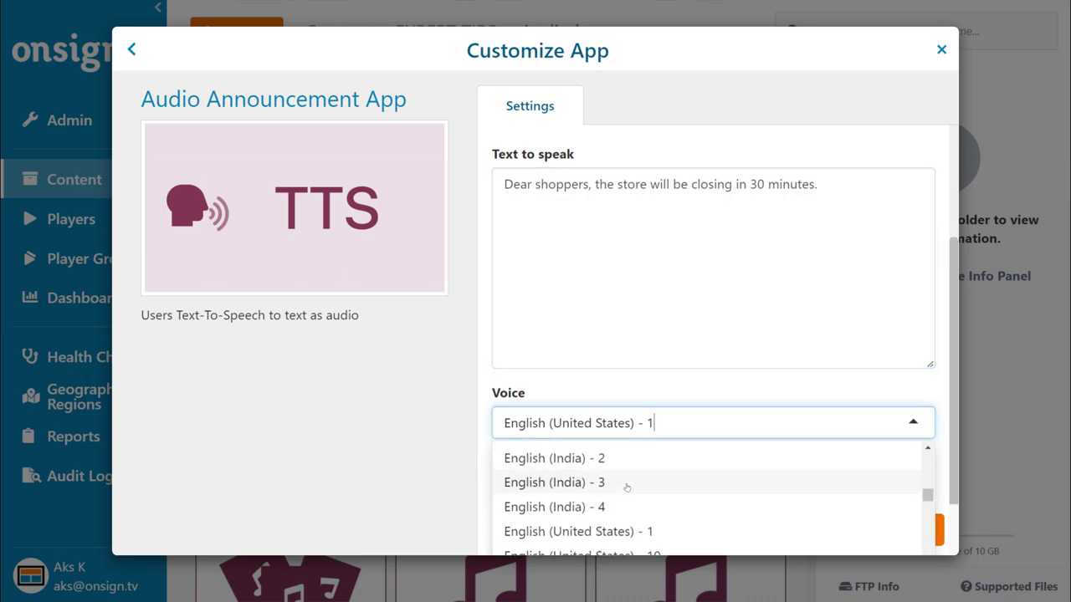
{"action": "scroll", "coordinate": [640, 401], "scroll_direction": "down", "scroll_amount": 1}
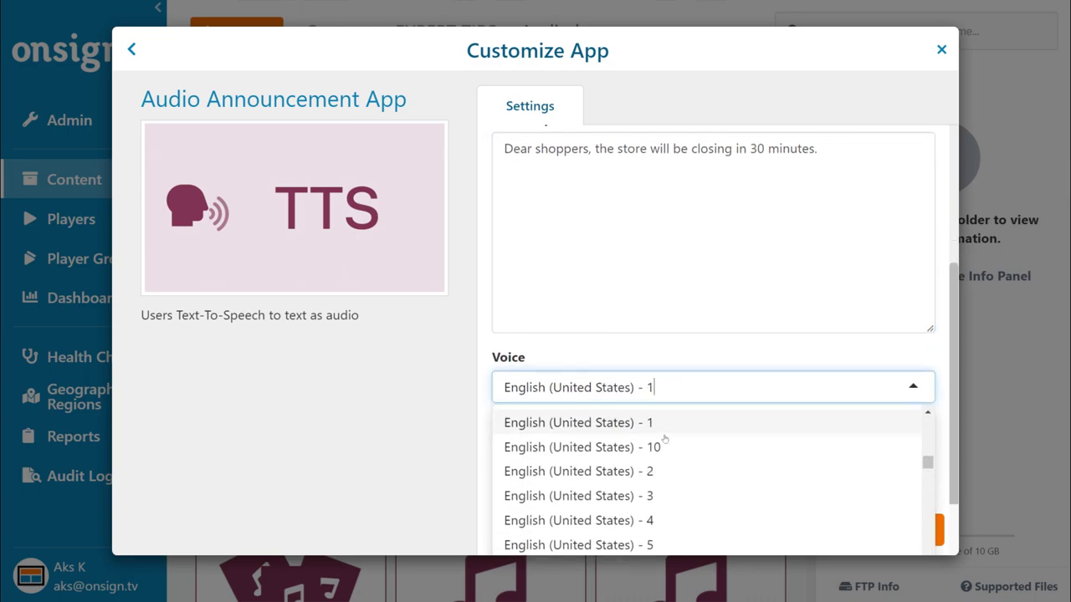
{"action": "left_click", "coordinate": [673, 519]}
{"action": "left_click", "coordinate": [850, 531]}
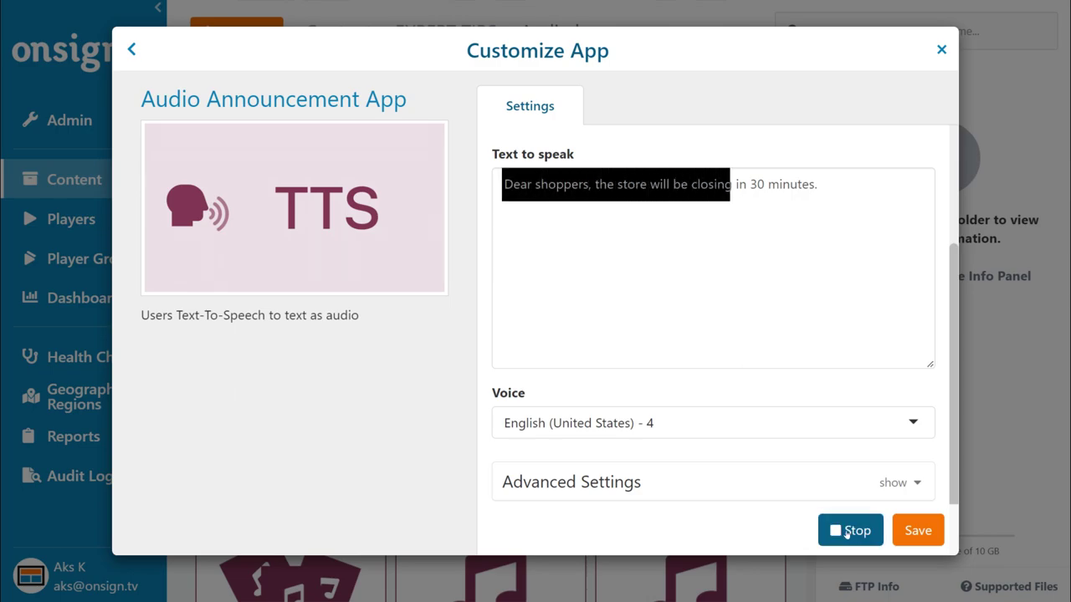
{"action": "left_click", "coordinate": [921, 531]}
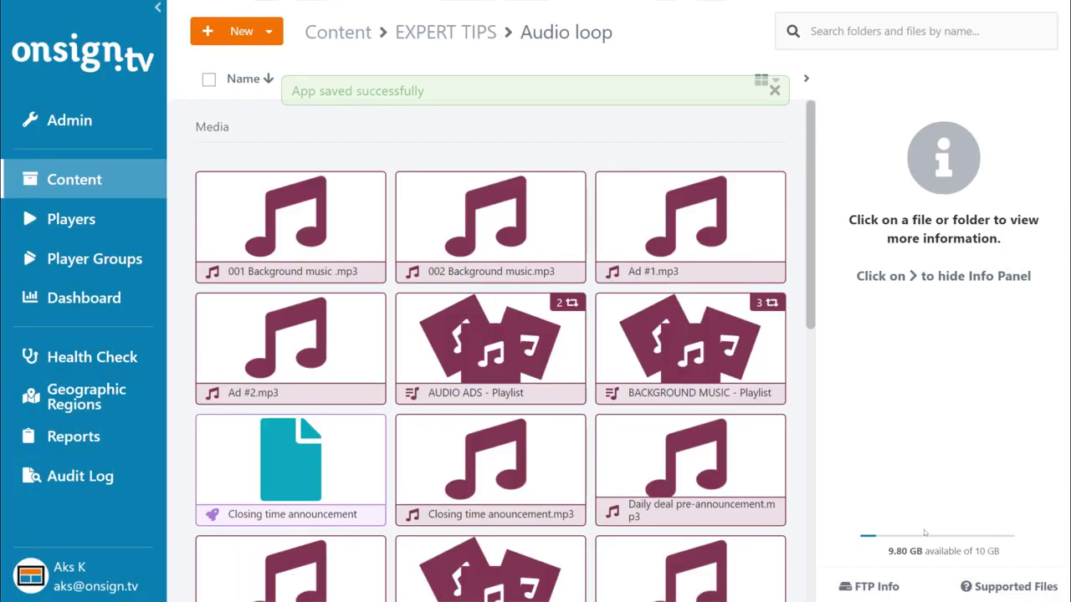
Start publishing the Closing time announcement and set it to play On-Demand on top of the playing loop
{"action": "right_click", "coordinate": [303, 473]}
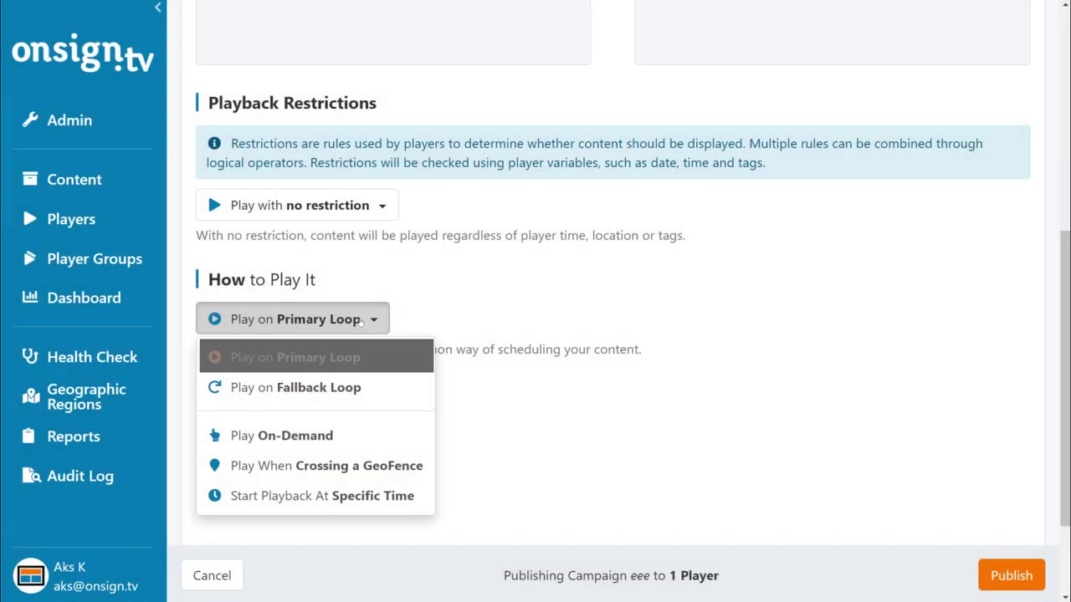
{"action": "left_click", "coordinate": [349, 435]}
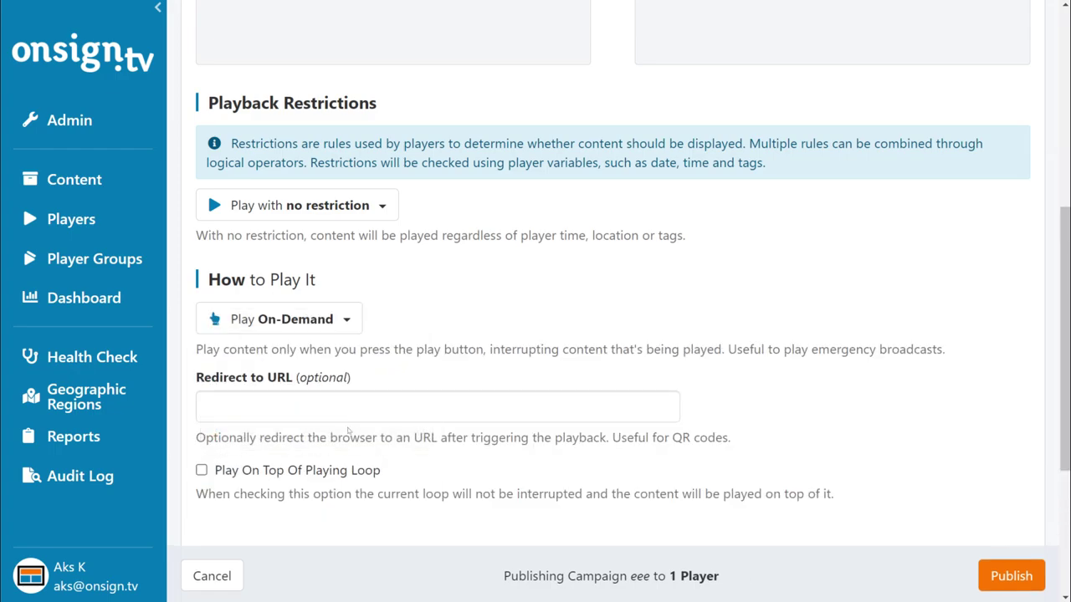
{"action": "left_click", "coordinate": [216, 472]}
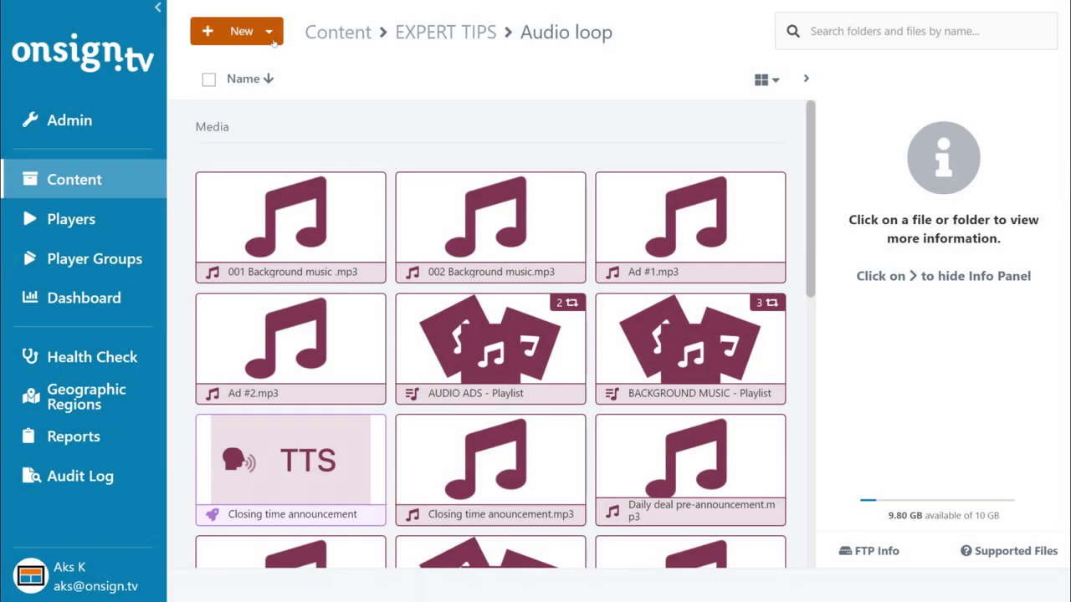
Browse the categories of the library of new apps
{"action": "left_click", "coordinate": [268, 31]}
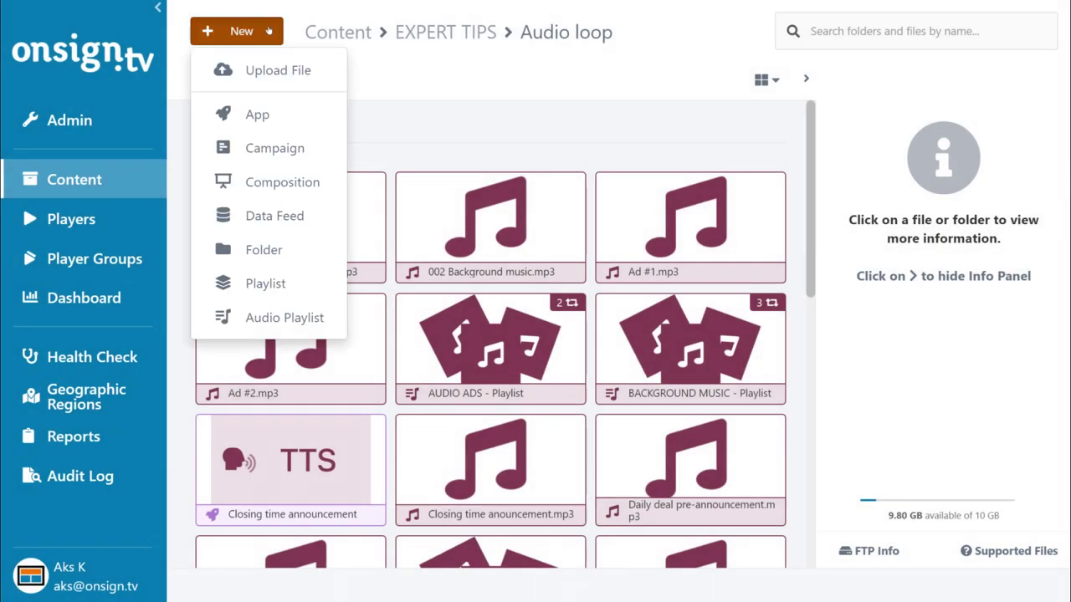
{"action": "left_click", "coordinate": [257, 115]}
{"action": "left_click", "coordinate": [200, 536]}
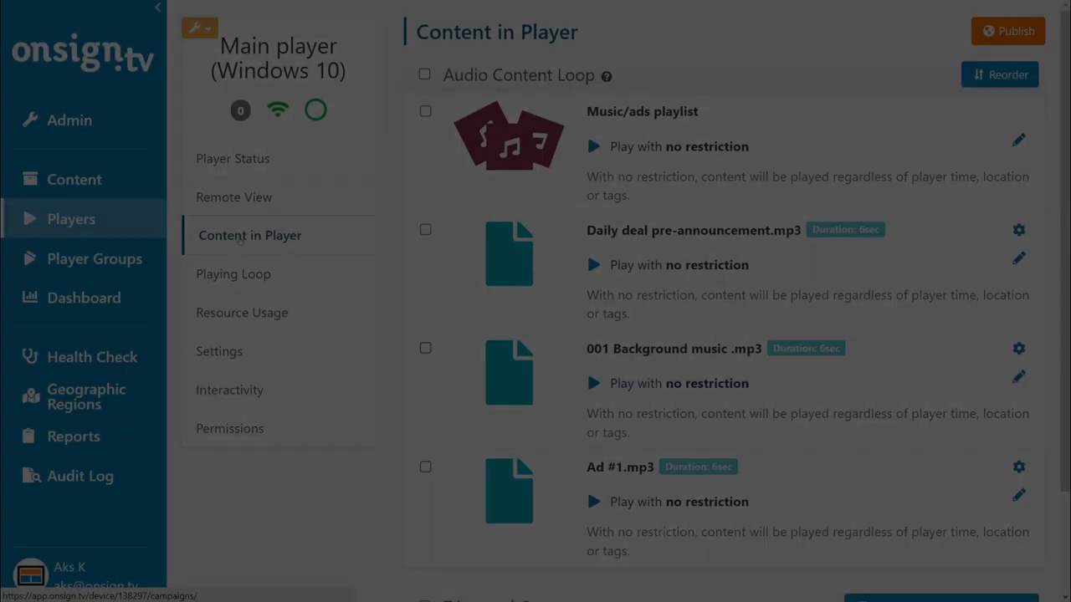
{"action": "scroll", "coordinate": [590, 219], "scroll_direction": "down", "scroll_amount": 2}
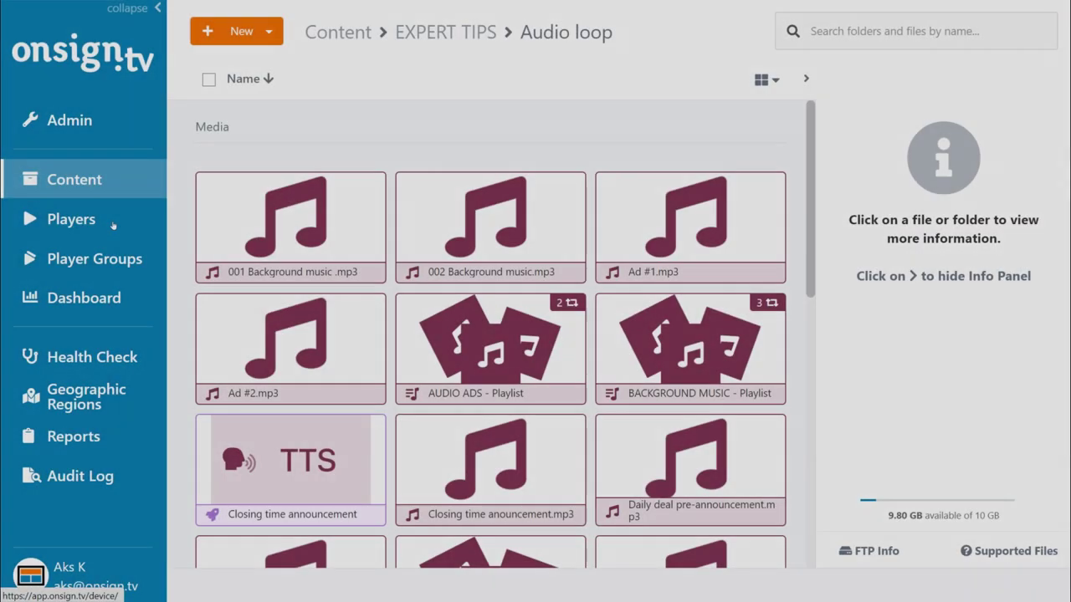
In Main player's content, give the triggered Closing time announcement Volume Others of 15 and a Cross-fade transition, and apply the settings
{"action": "left_click", "coordinate": [113, 223]}
{"action": "left_click", "coordinate": [319, 147]}
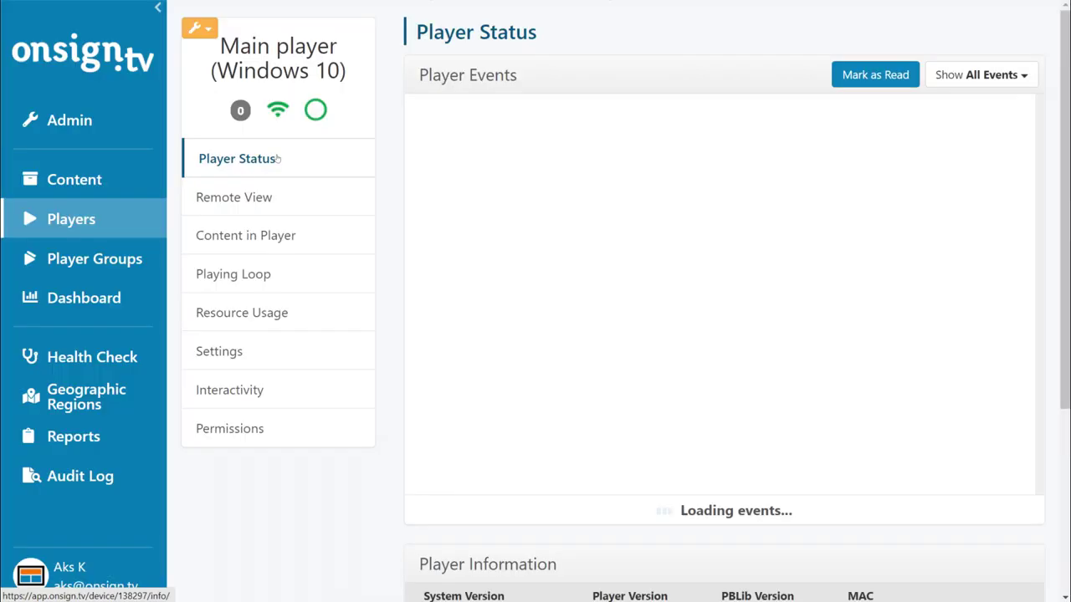
{"action": "left_click", "coordinate": [242, 235]}
{"action": "scroll", "coordinate": [347, 234], "scroll_direction": "down", "scroll_amount": 2}
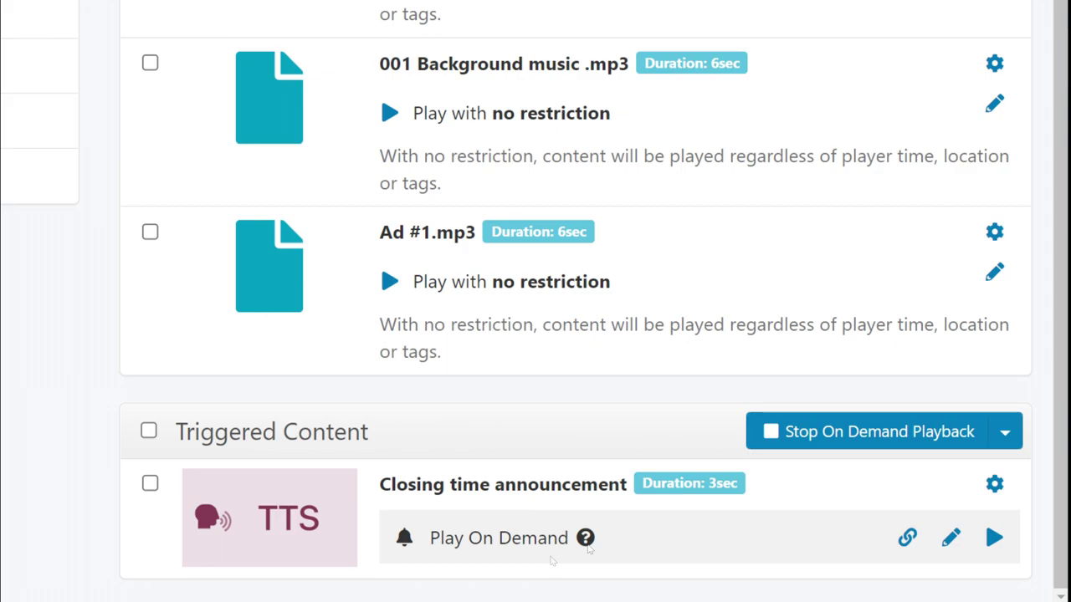
{"action": "left_click", "coordinate": [994, 479]}
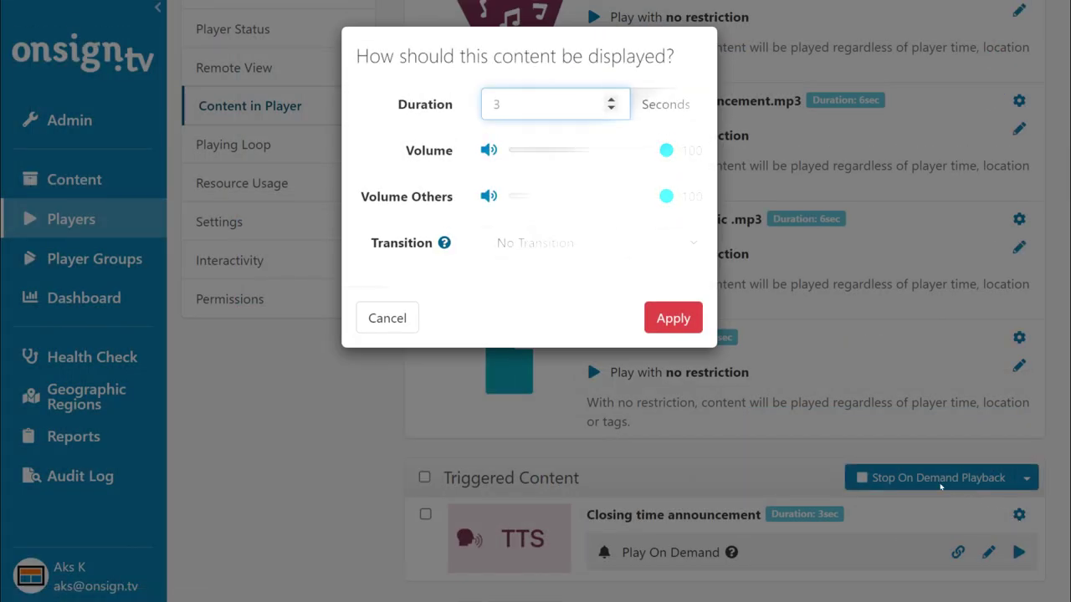
{"action": "left_click_drag", "start_coordinate": [664, 198], "coordinate": [636, 199]}
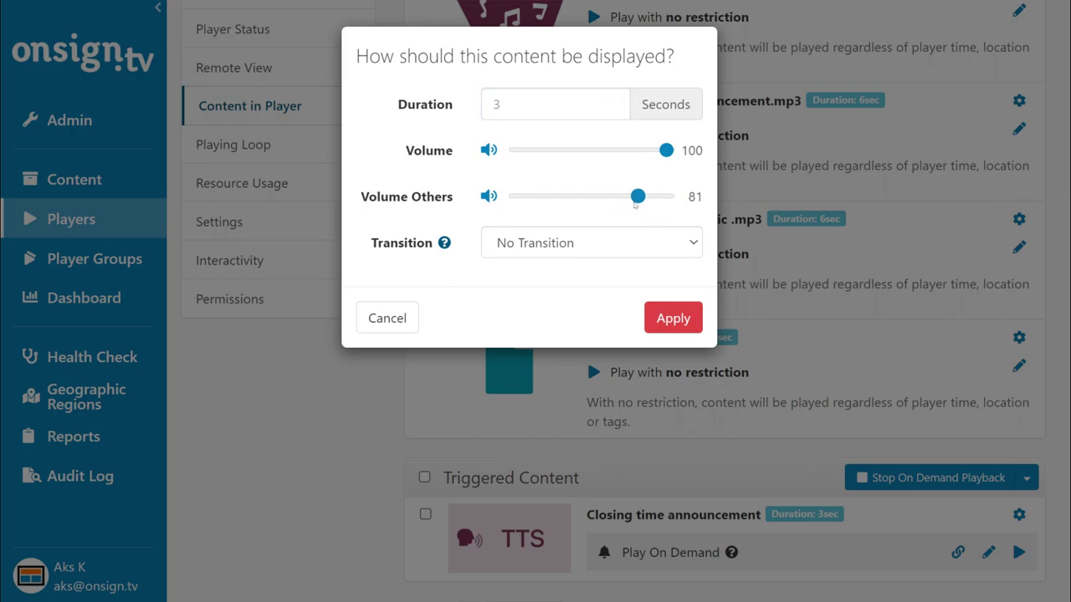
{"action": "left_click", "coordinate": [560, 243]}
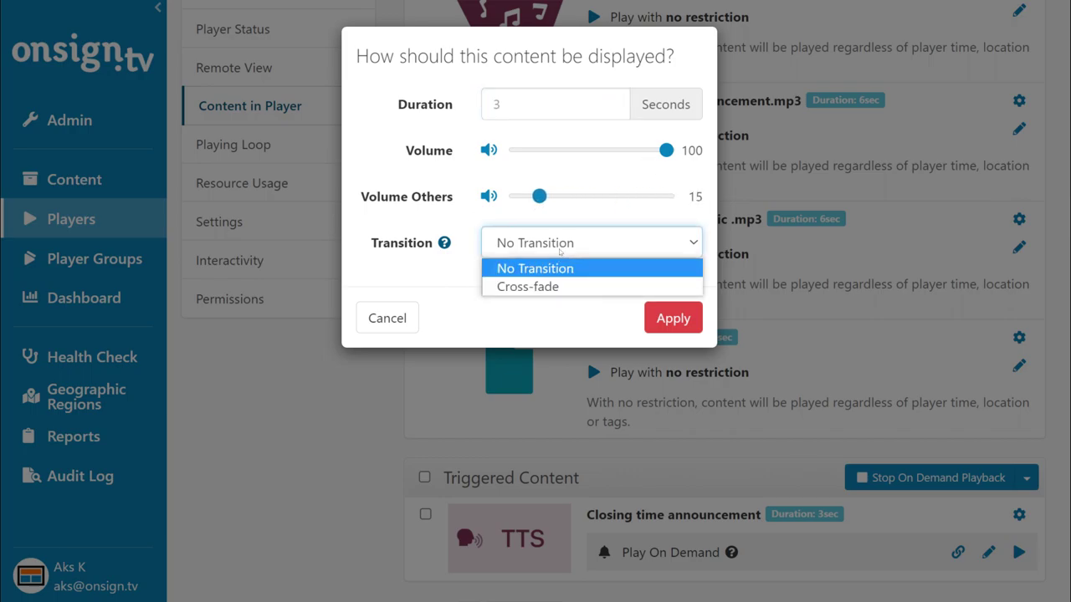
{"action": "left_click", "coordinate": [550, 285]}
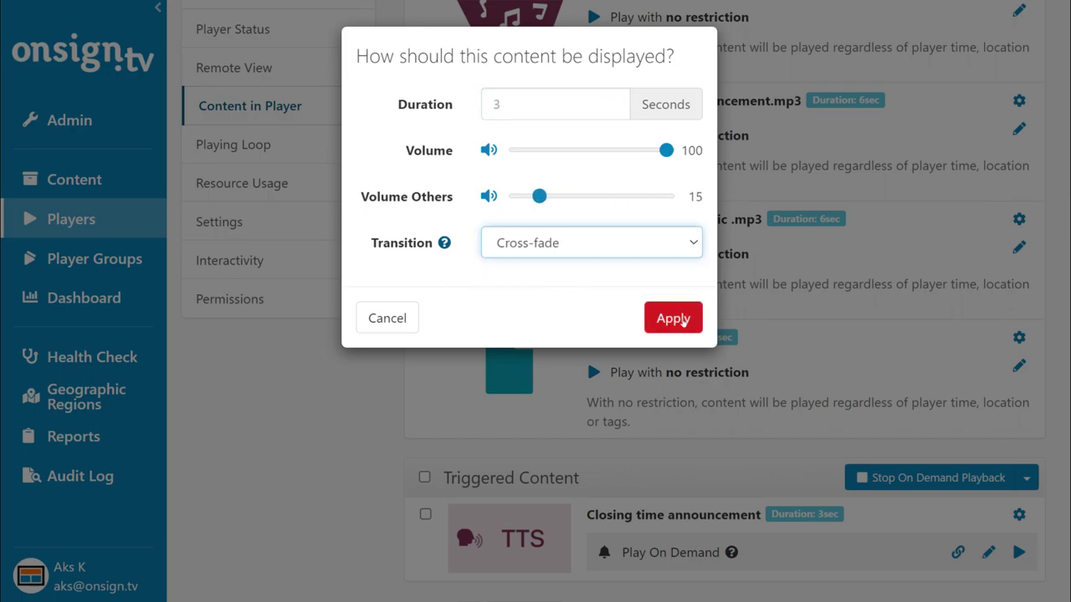
{"action": "left_click", "coordinate": [683, 321]}
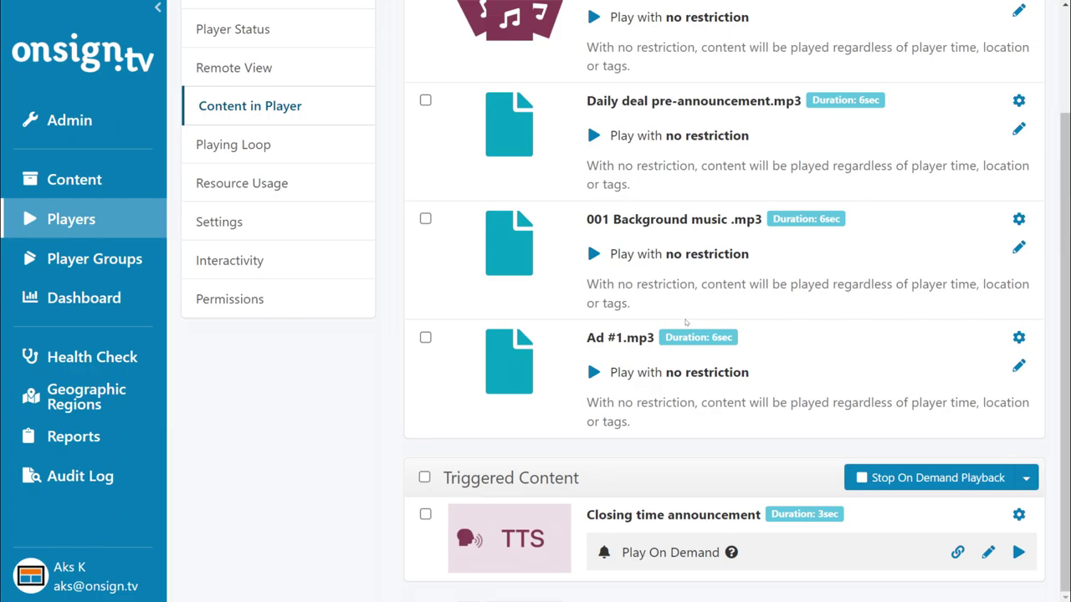